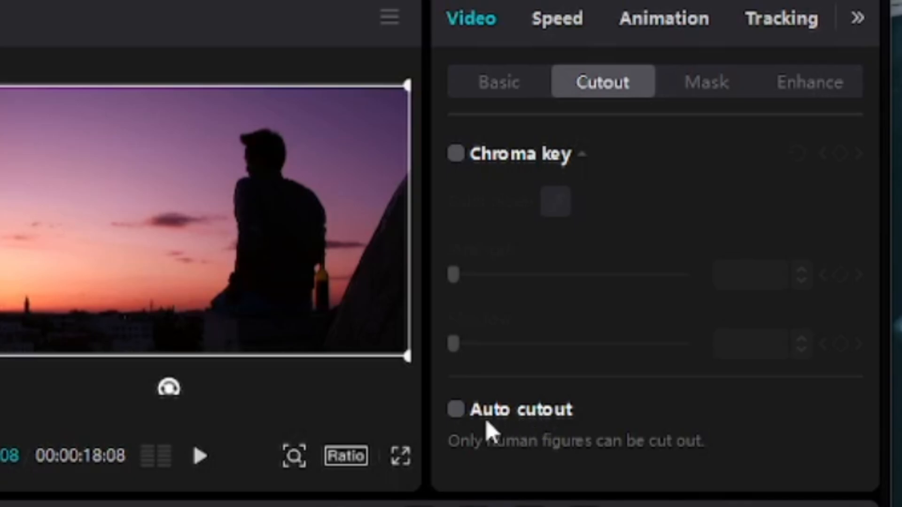
- Enable Auto cutout on the upper silhouette clip and check it around 00:00:09:26 with the lower video track temporarily hidden
{"action": "left_click", "coordinate": [457, 409]}
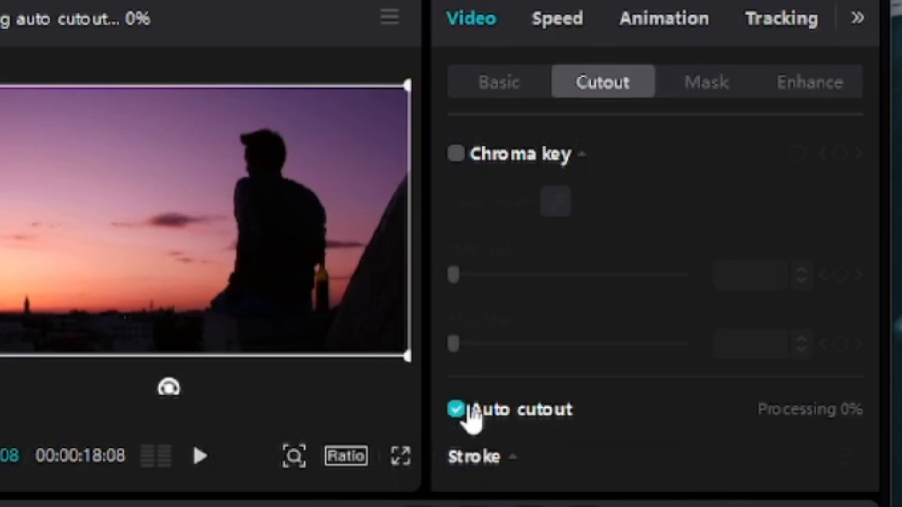
{"action": "scroll", "coordinate": [598, 312], "scroll_direction": "down", "scroll_amount": 5}
{"action": "scroll", "coordinate": [793, 237], "scroll_direction": "up", "scroll_amount": 2}
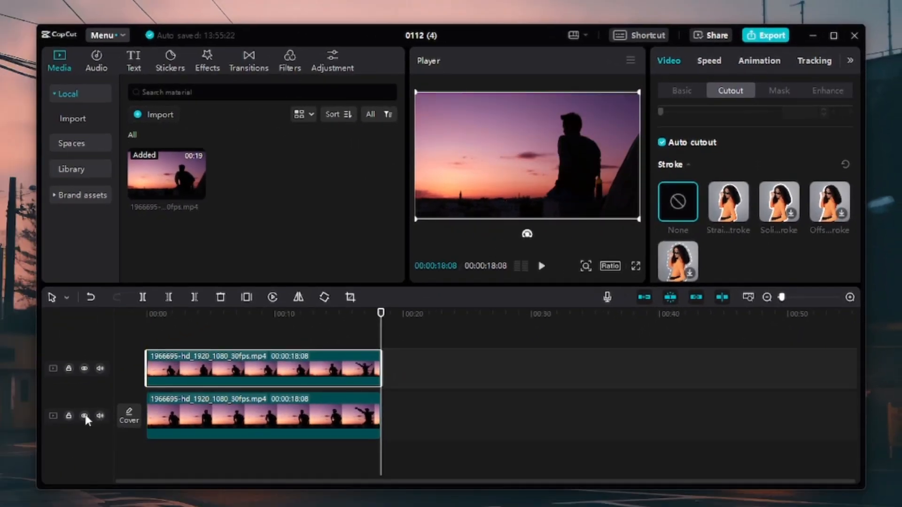
{"action": "left_click", "coordinate": [84, 416]}
{"action": "left_click_drag", "start_coordinate": [380, 319], "coordinate": [273, 327]}
{"action": "left_click", "coordinate": [84, 415]}
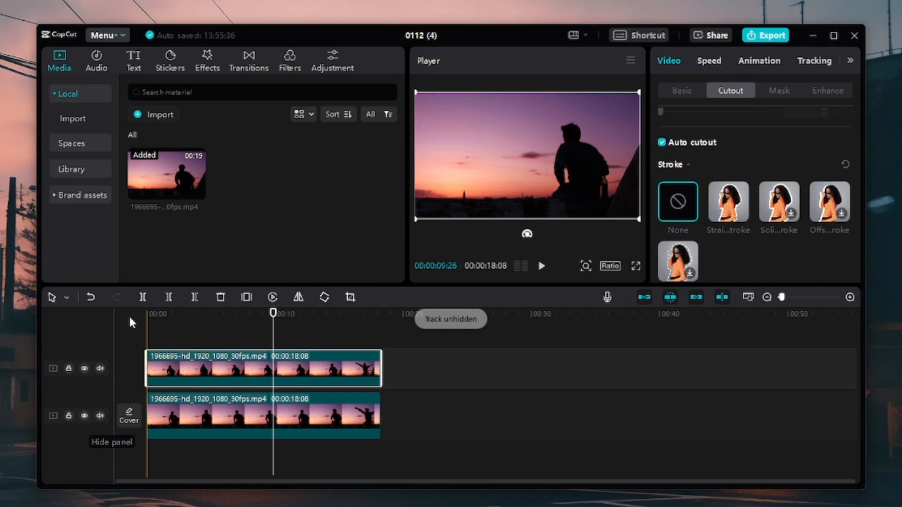
- Add a default text above both clips, spanning their full length, and change its wording to THIS IS COOL
{"action": "left_click", "coordinate": [136, 68]}
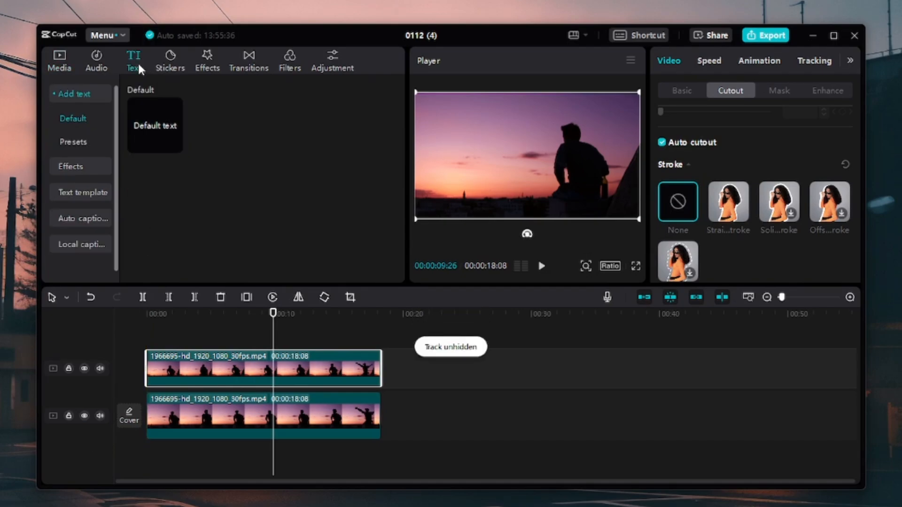
{"action": "left_click_drag", "start_coordinate": [157, 141], "coordinate": [374, 358]}
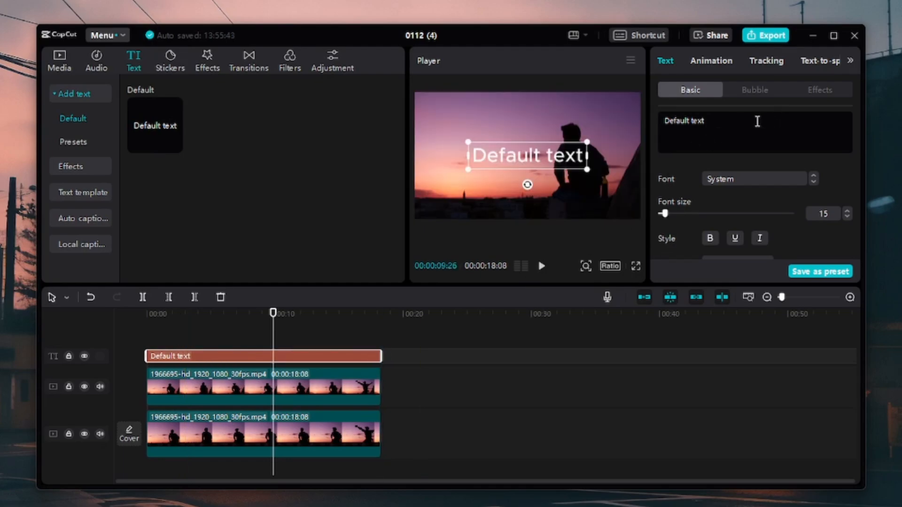
{"action": "key", "text": "ctrl+a"}
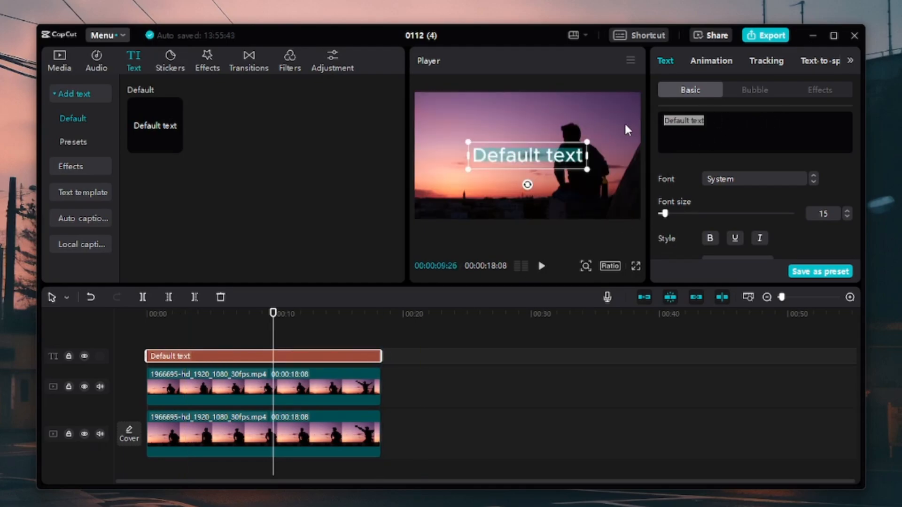
{"action": "type", "text": "THIS IS COOL"}
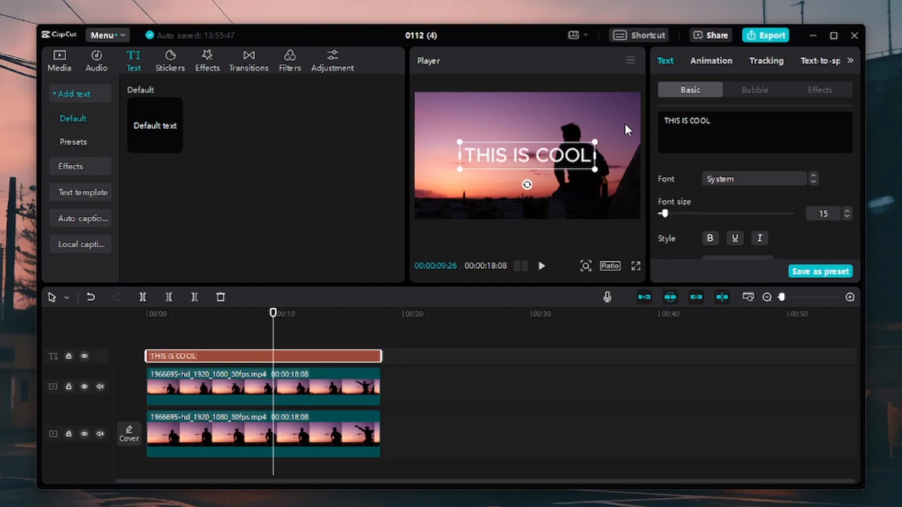
- Enlarge the title across the upper part of the frame and move the cutout clip above the text track
{"action": "left_click_drag", "start_coordinate": [596, 170], "coordinate": [574, 140]}
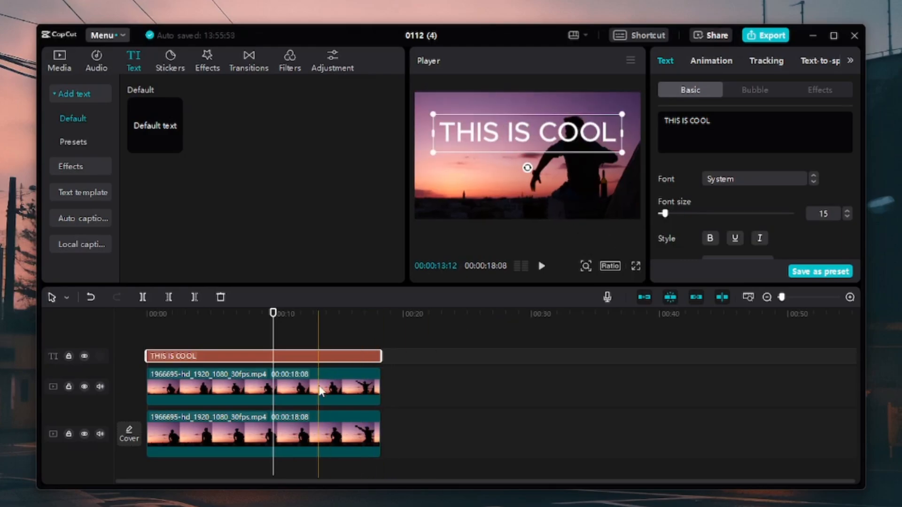
{"action": "left_click_drag", "start_coordinate": [320, 388], "coordinate": [318, 339]}
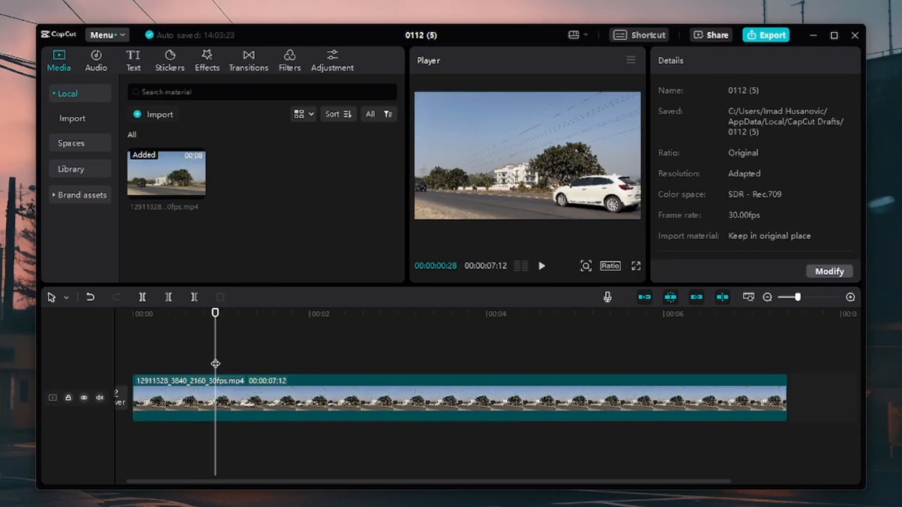
- Split the road clip at 00:00:00:28 and delete the part before the cut
{"action": "key", "text": "ctrl+b"}
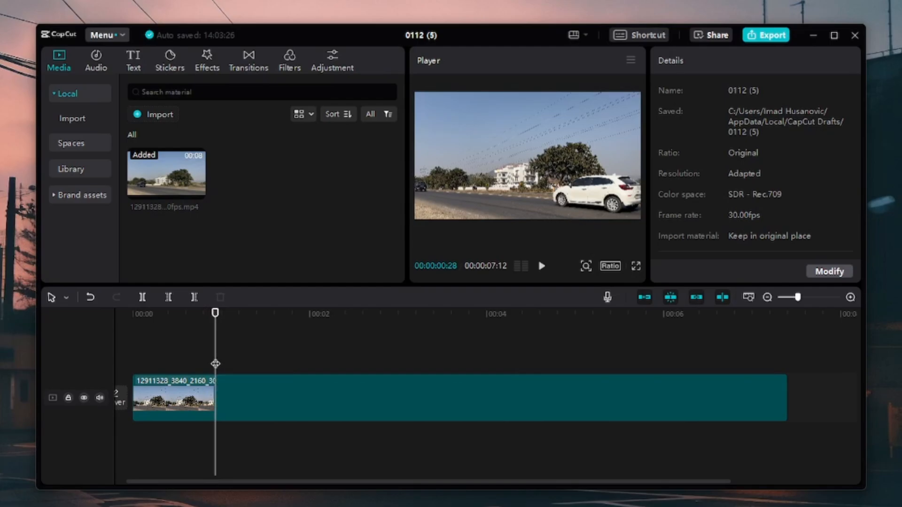
{"action": "left_click", "coordinate": [178, 397]}
{"action": "key", "text": "Delete"}
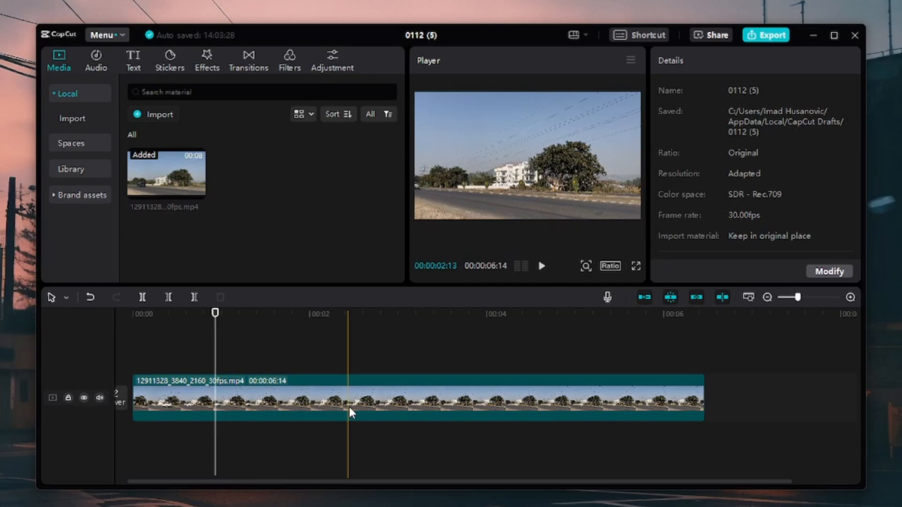
- Cut off the end of the road clip so it lasts 00:00:02:26, and play the result from the start
{"action": "left_click", "coordinate": [386, 406]}
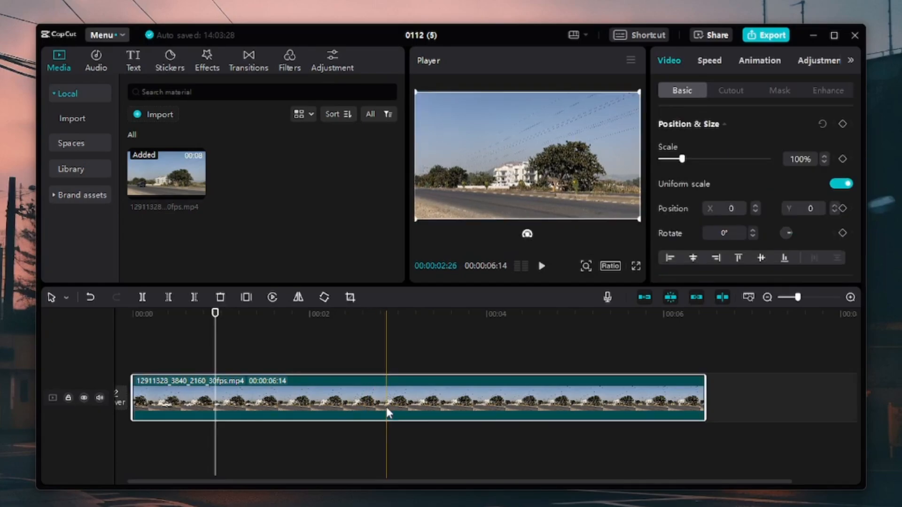
{"action": "key", "text": "ctrl+b"}
{"action": "key", "text": "Delete"}
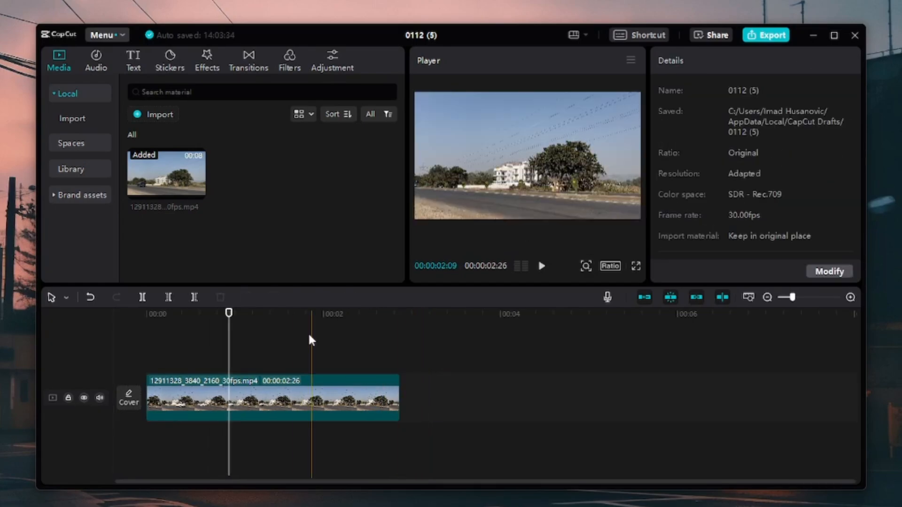
{"action": "left_click_drag", "start_coordinate": [228, 313], "coordinate": [66, 331]}
{"action": "key", "text": "space"}
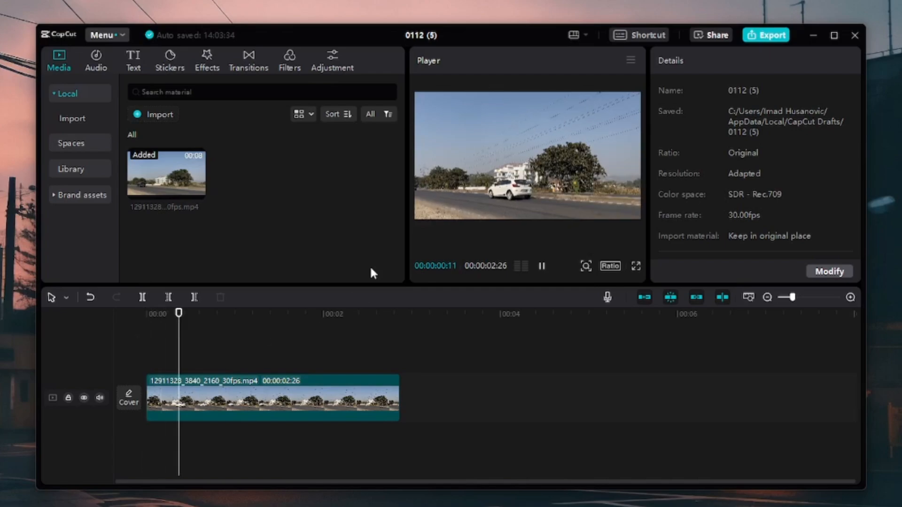
{"action": "key", "text": "space"}
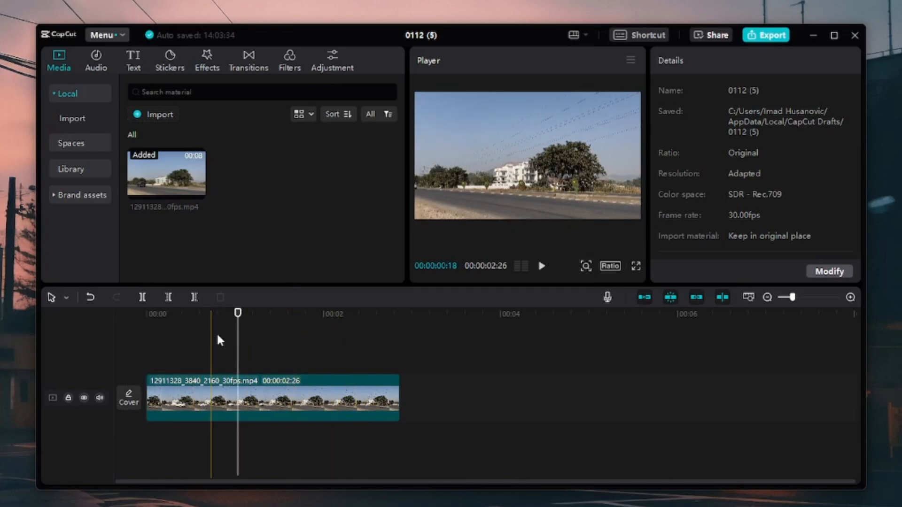
- Add a default text above the road clip from its start and shorten it to end with the clip
{"action": "left_click_drag", "start_coordinate": [238, 314], "coordinate": [146, 313]}
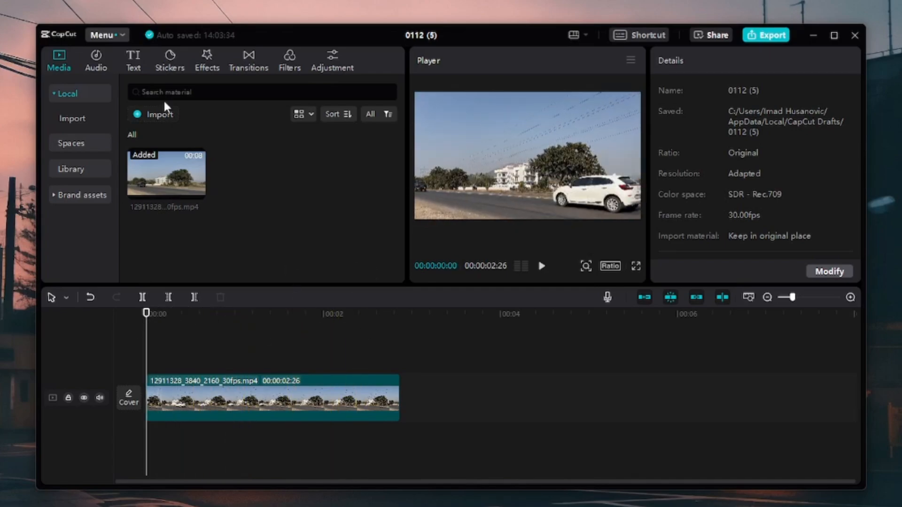
{"action": "left_click", "coordinate": [142, 58]}
{"action": "left_click_drag", "start_coordinate": [160, 136], "coordinate": [179, 356]}
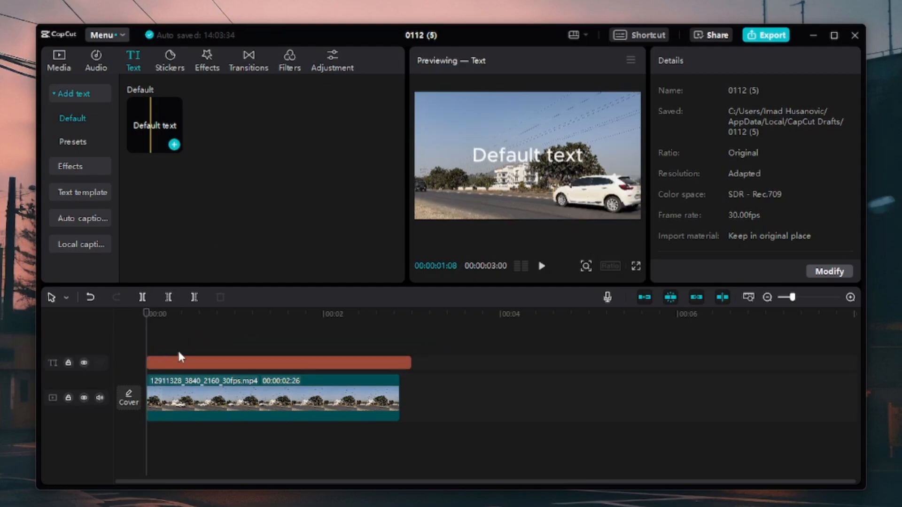
{"action": "left_click_drag", "start_coordinate": [322, 369], "coordinate": [342, 363]}
{"action": "left_click_drag", "start_coordinate": [412, 363], "coordinate": [391, 369]}
{"action": "left_click", "coordinate": [378, 381]}
{"action": "left_click", "coordinate": [399, 361]}
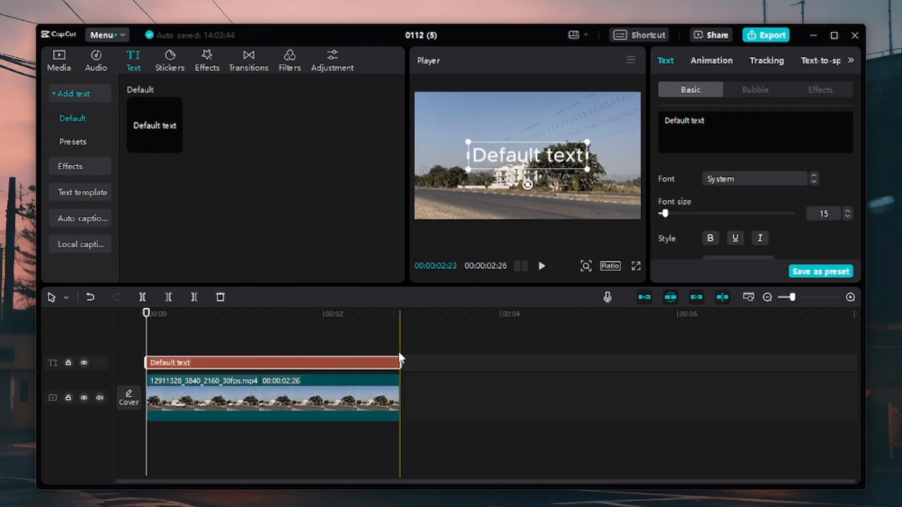
- Change the text to CAR and make it bold and red (FF0000)
{"action": "left_click", "coordinate": [736, 115]}
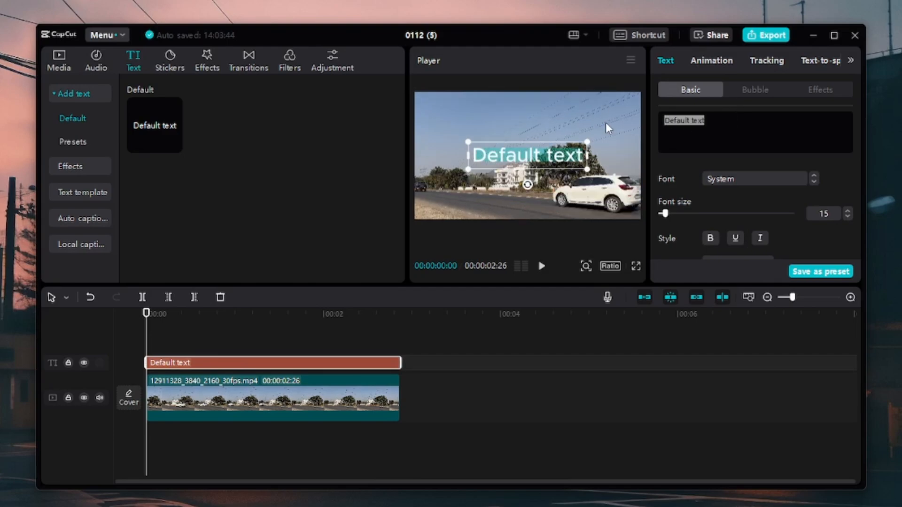
{"action": "type", "text": "CAR"}
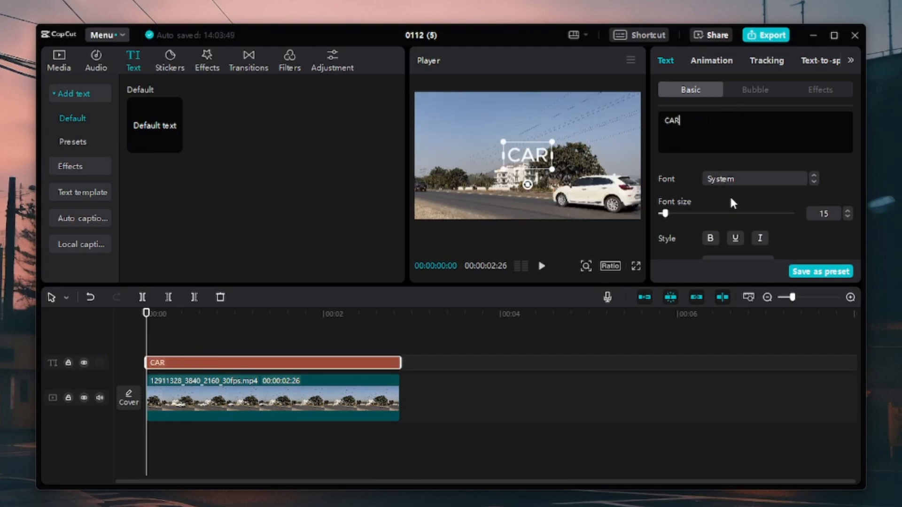
{"action": "scroll", "coordinate": [729, 207], "scroll_direction": "down", "scroll_amount": 3}
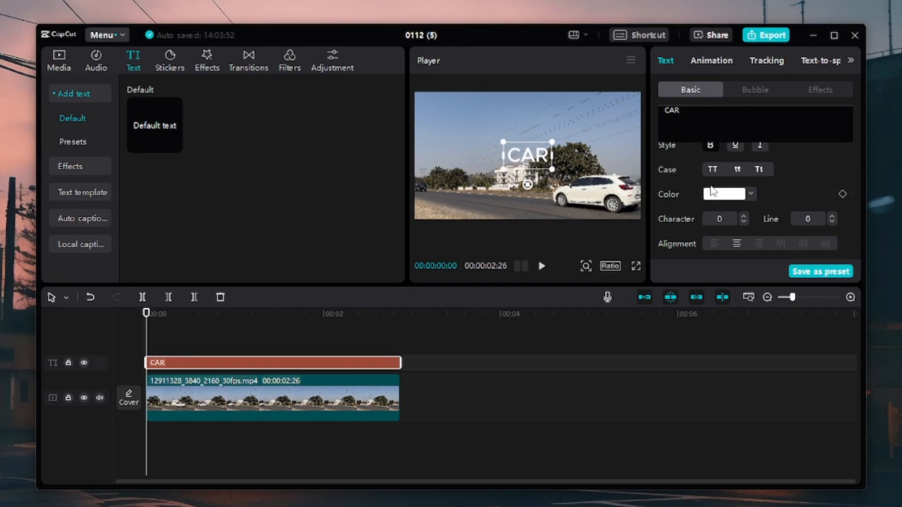
{"action": "left_click", "coordinate": [711, 190]}
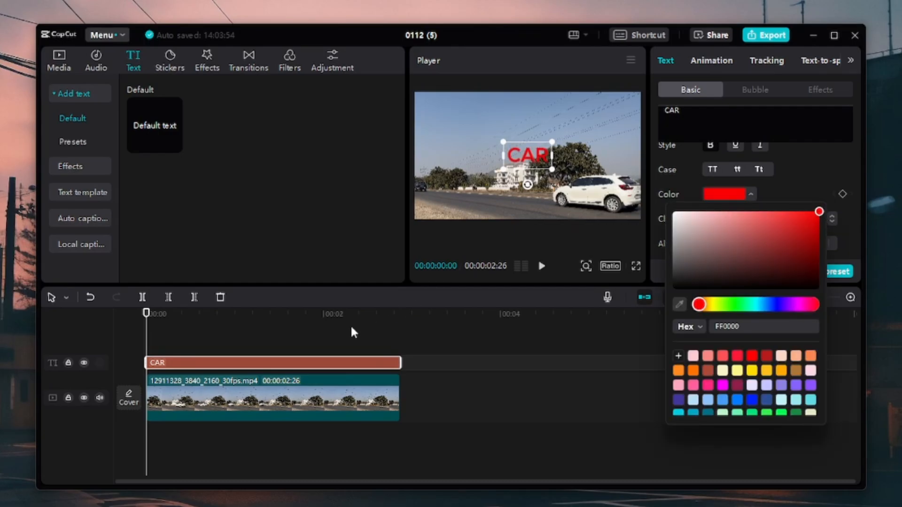
{"action": "left_click", "coordinate": [319, 327]}
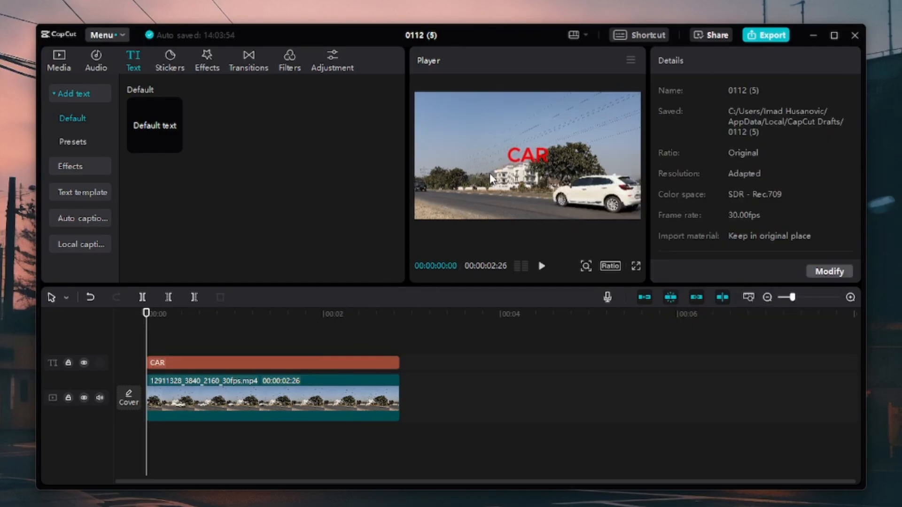
- Enable motion tracking for the CAR text and stretch the tracking box over the car and along the road ahead of it
{"action": "left_click", "coordinate": [528, 168]}
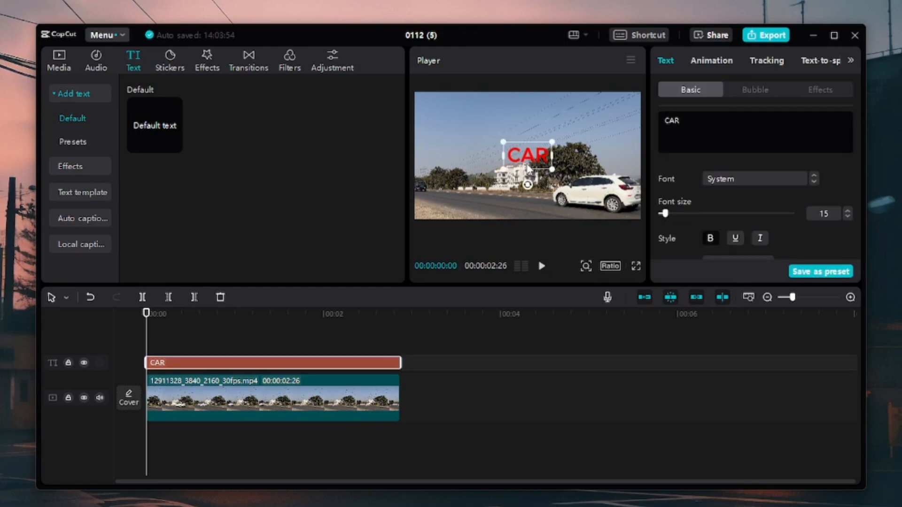
{"action": "left_click", "coordinate": [775, 61]}
{"action": "left_click", "coordinate": [735, 134]}
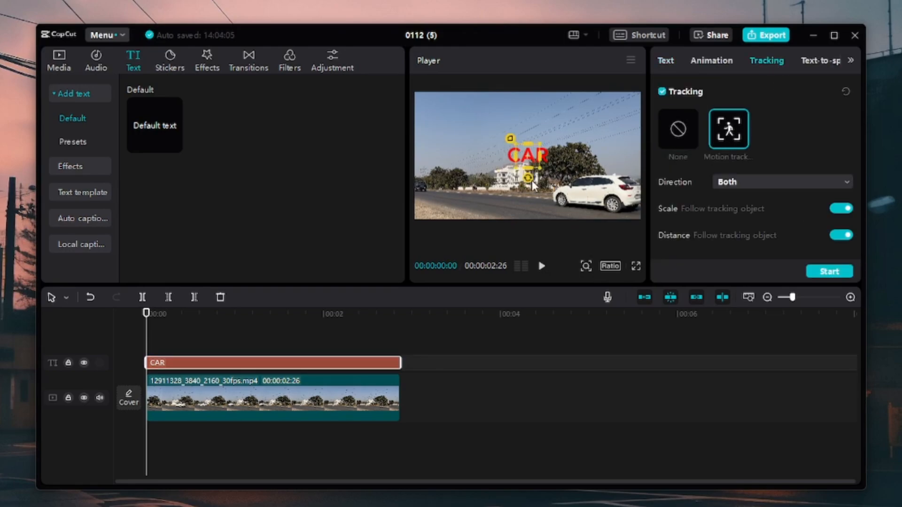
{"action": "left_click_drag", "start_coordinate": [528, 160], "coordinate": [587, 196]}
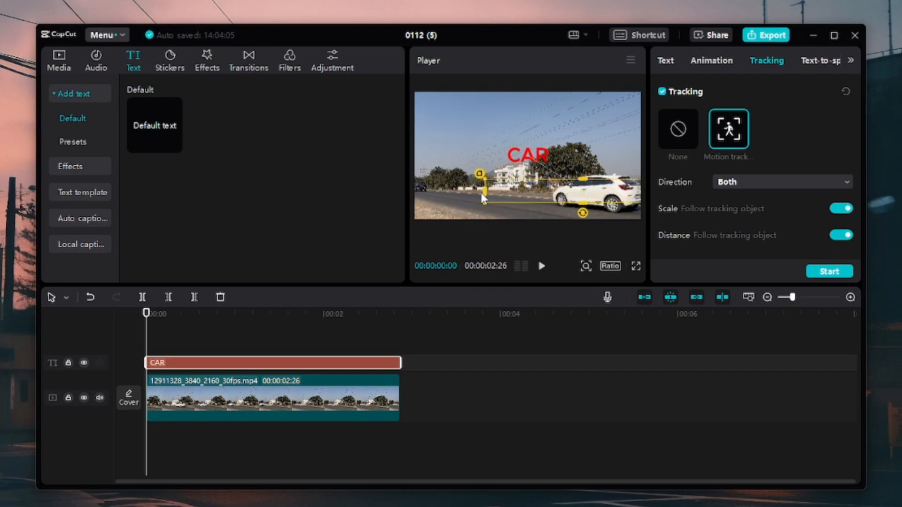
{"action": "left_click_drag", "start_coordinate": [481, 193], "coordinate": [474, 193]}
{"action": "left_click_drag", "start_coordinate": [540, 187], "coordinate": [490, 189]}
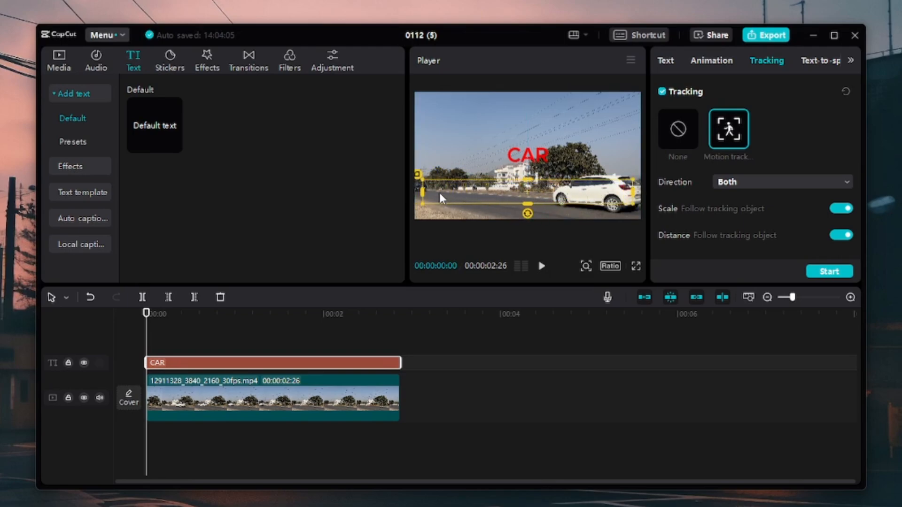
- Place the CAR text over the white car and start the motion tracking from the beginning of the clip
{"action": "left_click_drag", "start_coordinate": [529, 160], "coordinate": [596, 198]}
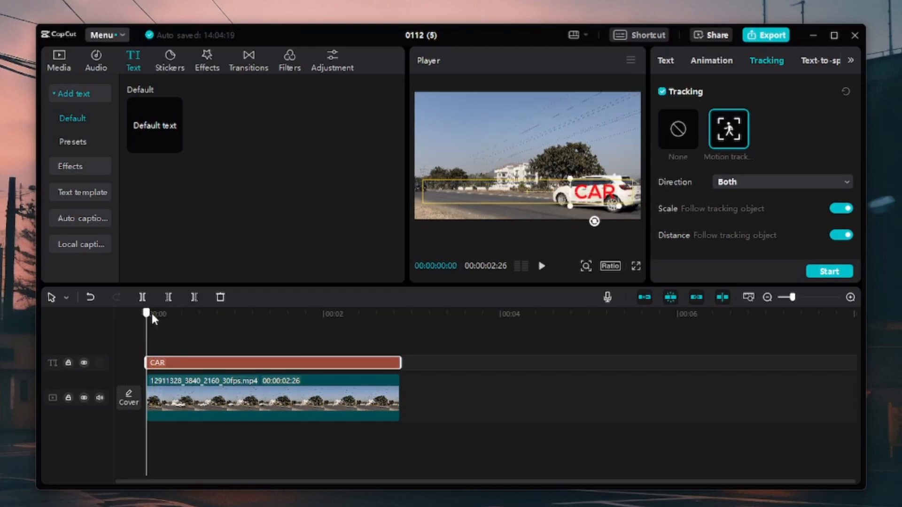
{"action": "mouse_move", "coordinate": [151, 314]}
{"action": "left_mouse_down"}
{"action": "mouse_move", "coordinate": [285, 314]}
{"action": "mouse_move", "coordinate": [146, 313]}
{"action": "left_mouse_up"}
{"action": "left_click", "coordinate": [830, 272]}
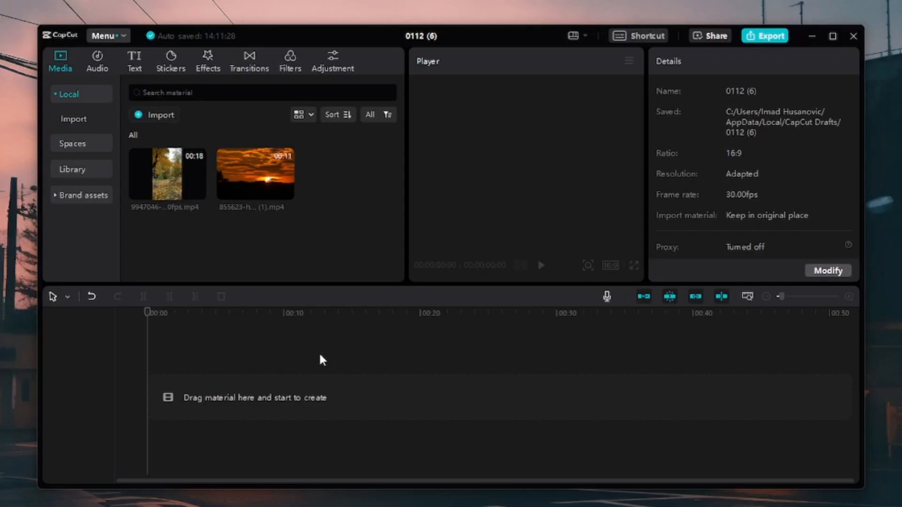
- Add the vertical autumn park clip to the empty timeline, scale it to 450% and shift it to X 814, Y -366
{"action": "left_click_drag", "start_coordinate": [177, 182], "coordinate": [148, 403]}
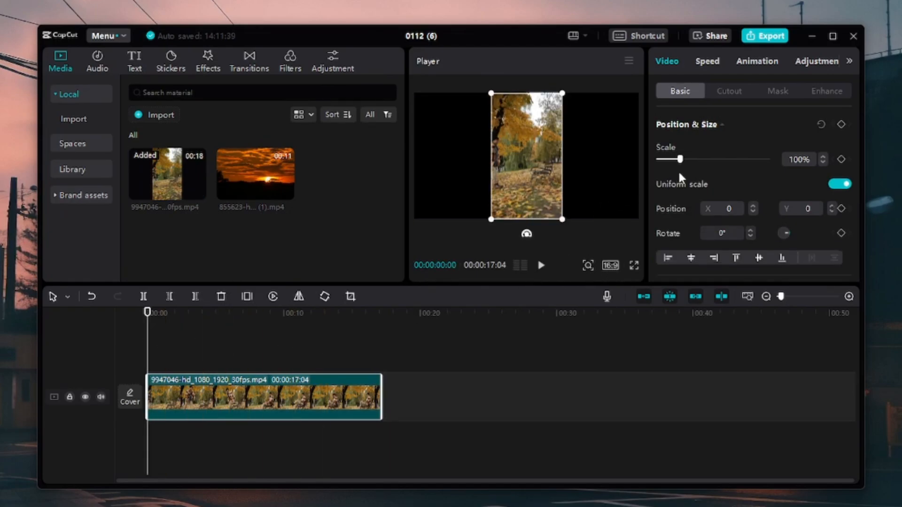
{"action": "left_click_drag", "start_coordinate": [682, 160], "coordinate": [759, 161]}
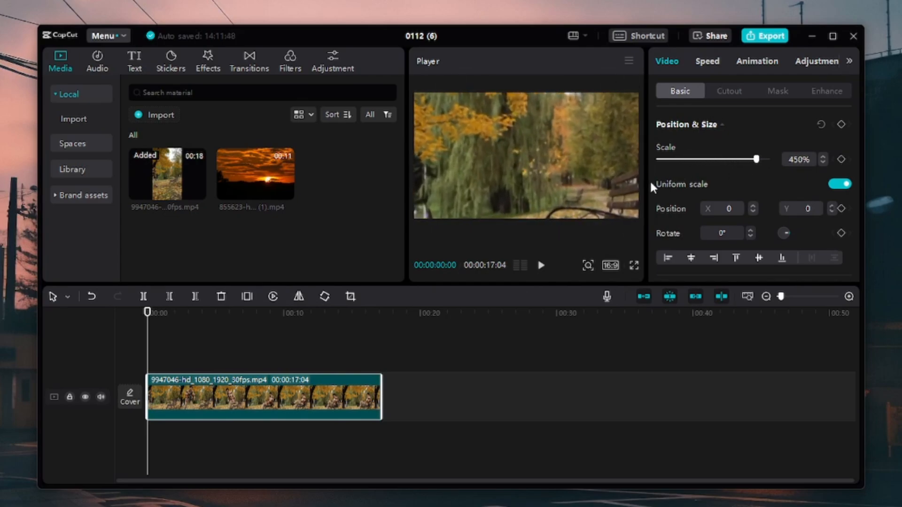
{"action": "left_click_drag", "start_coordinate": [585, 191], "coordinate": [593, 187]}
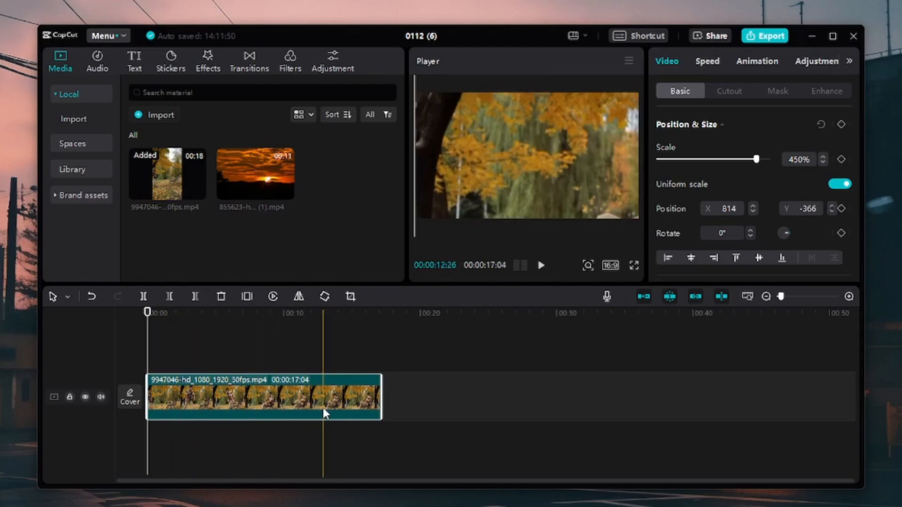
- Stack a copy of the park clip directly above the original and add the sunset clip on the top track from the start
{"action": "left_click", "coordinate": [419, 315]}
{"action": "key", "text": "ctrl+v"}
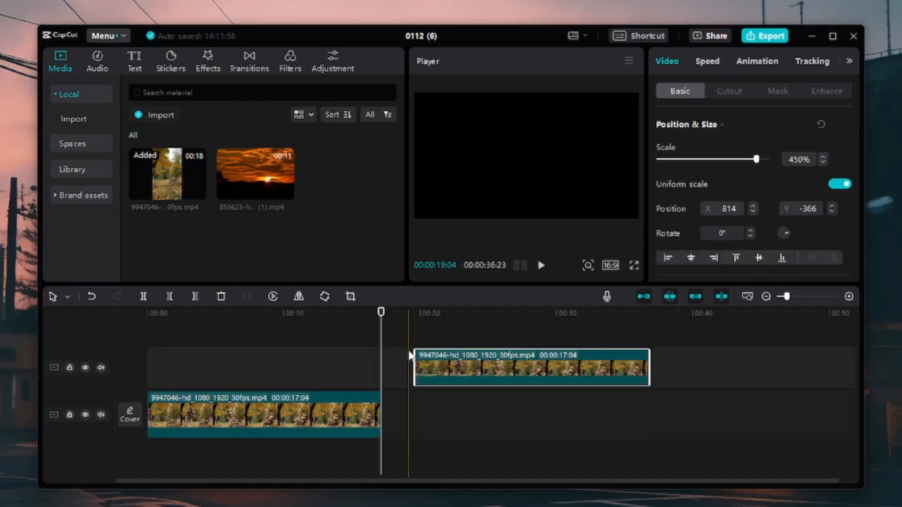
{"action": "left_click_drag", "start_coordinate": [435, 369], "coordinate": [190, 370]}
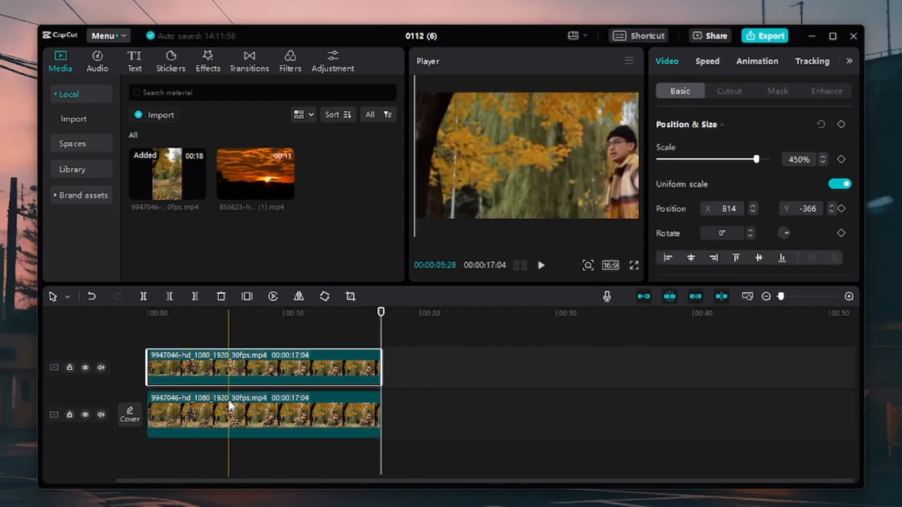
{"action": "left_click_drag", "start_coordinate": [250, 184], "coordinate": [144, 328]}
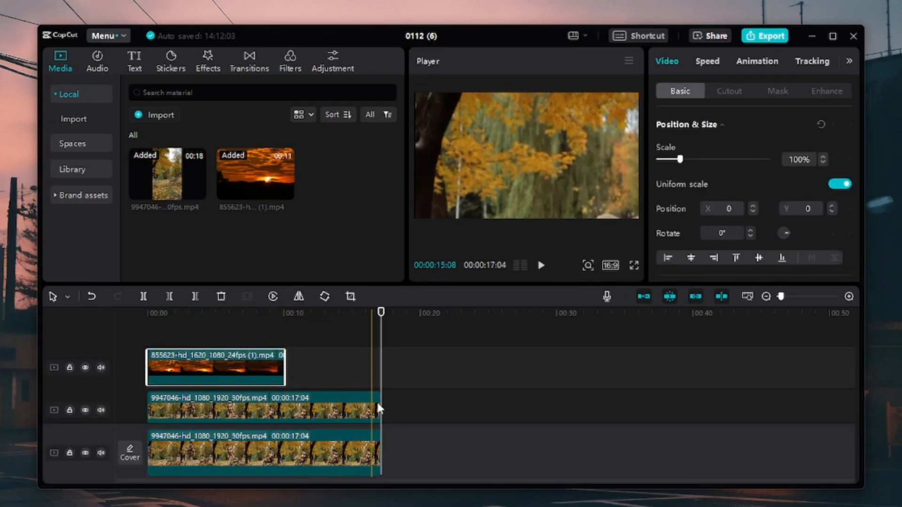
- Trim both park clips to the sunset clip's end and move one park clip to the track above the sunset
{"action": "left_click_drag", "start_coordinate": [415, 461], "coordinate": [285, 410]}
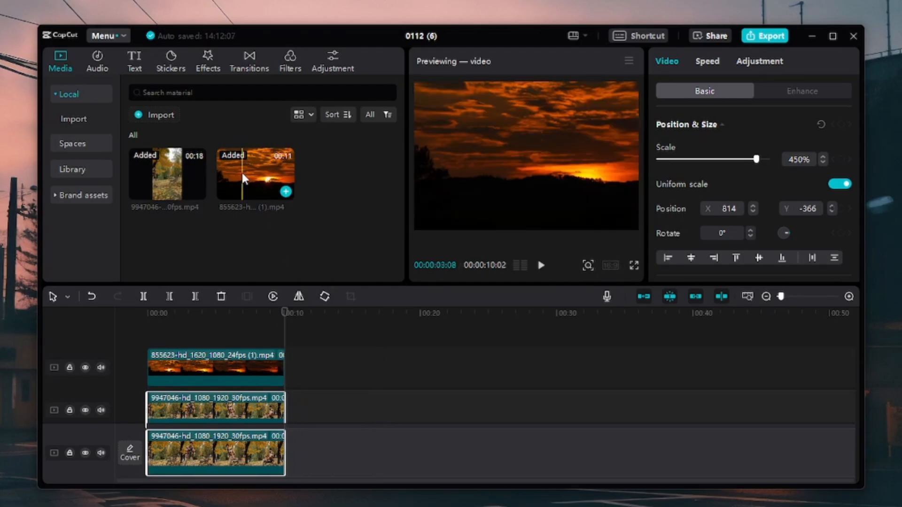
{"action": "left_click_drag", "start_coordinate": [245, 423], "coordinate": [252, 399]}
{"action": "left_click", "coordinate": [253, 415]}
{"action": "left_click_drag", "start_coordinate": [253, 357], "coordinate": [243, 302]}
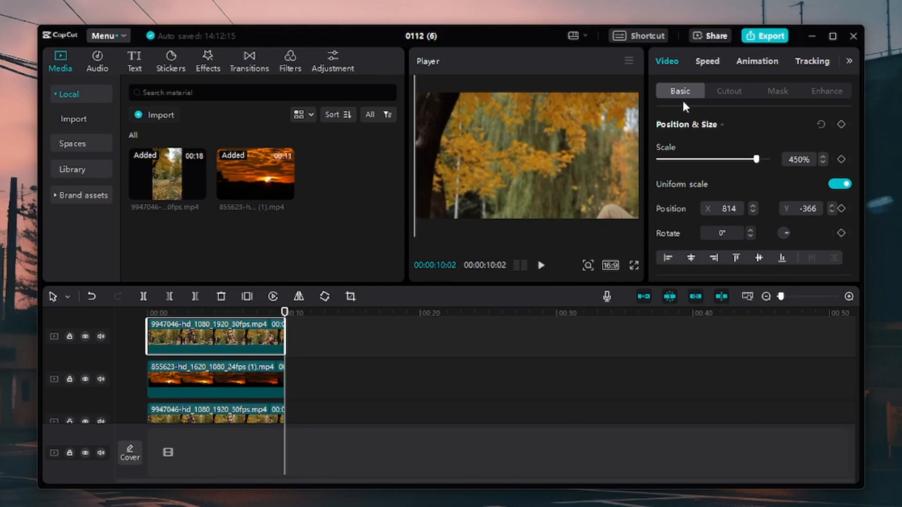
- Apply Auto cutout to the topmost park clip and scale the sunset clip to 150%
{"action": "left_click", "coordinate": [727, 91]}
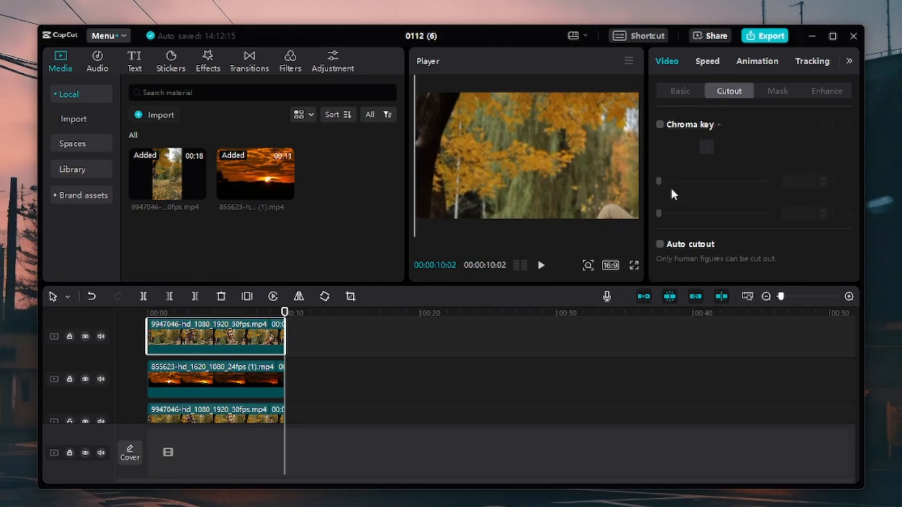
{"action": "left_click", "coordinate": [660, 245]}
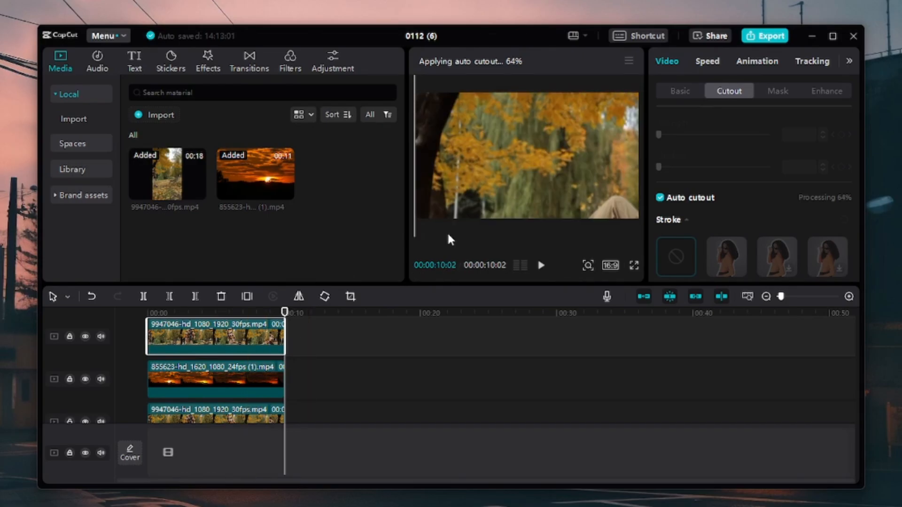
{"action": "left_click", "coordinate": [177, 394]}
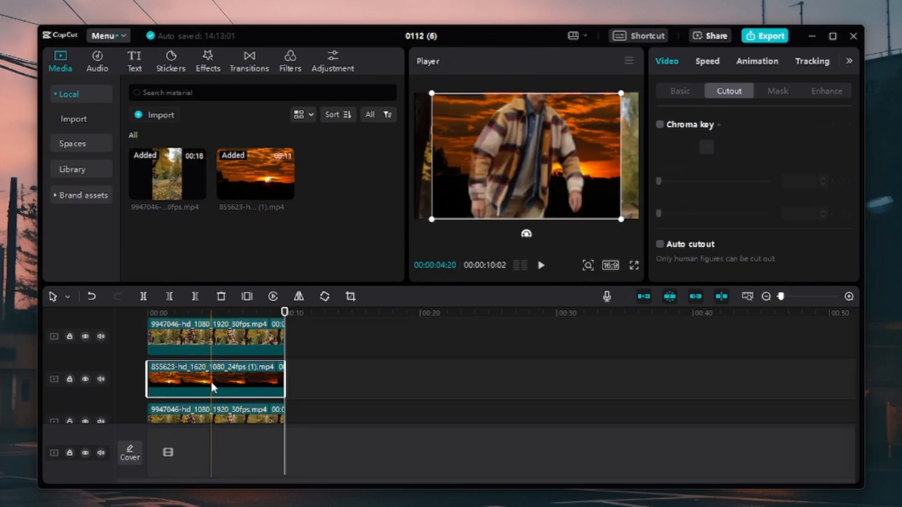
{"action": "left_click", "coordinate": [681, 91]}
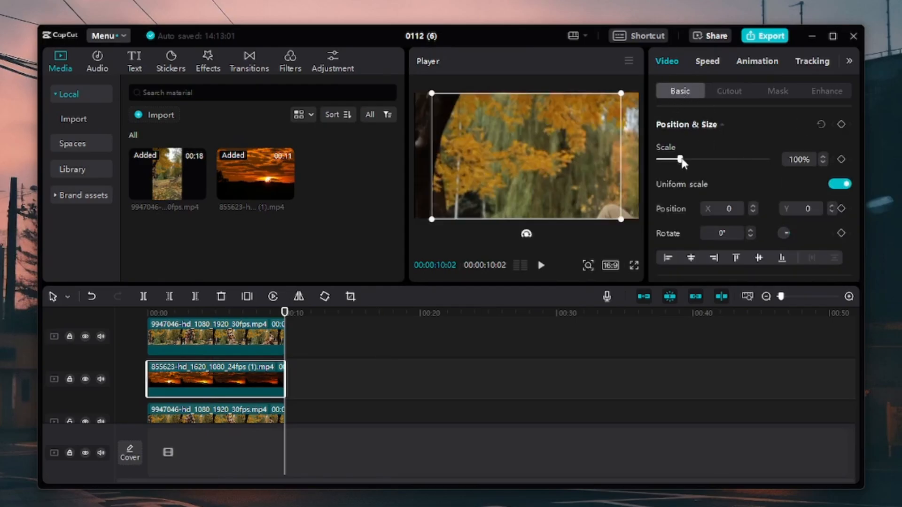
{"action": "left_click_drag", "start_coordinate": [683, 162], "coordinate": [691, 161]}
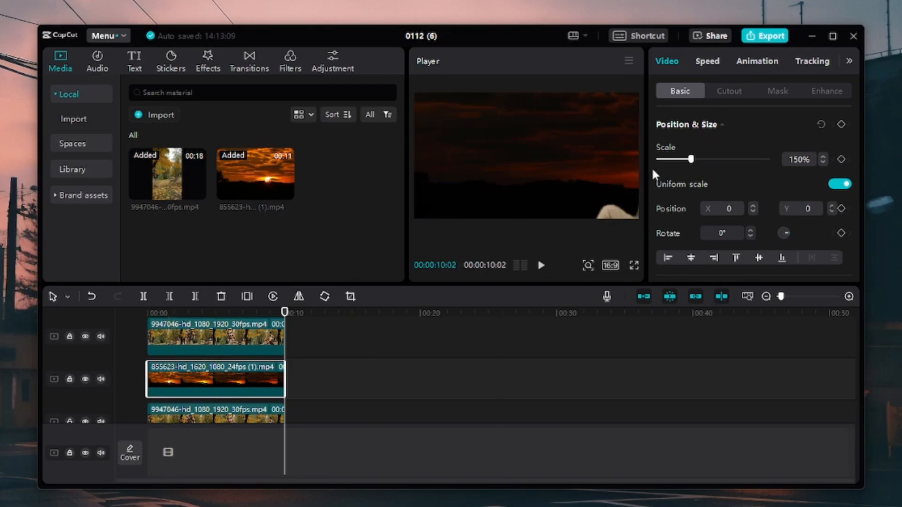
{"action": "left_click", "coordinate": [280, 332]}
{"action": "left_click", "coordinate": [728, 91]}
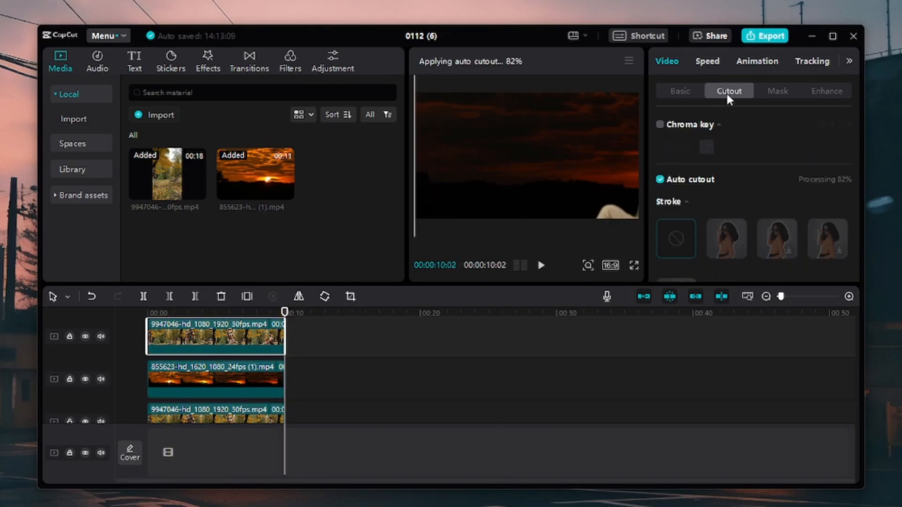
{"action": "scroll", "coordinate": [811, 221], "scroll_direction": "down", "scroll_amount": 2}
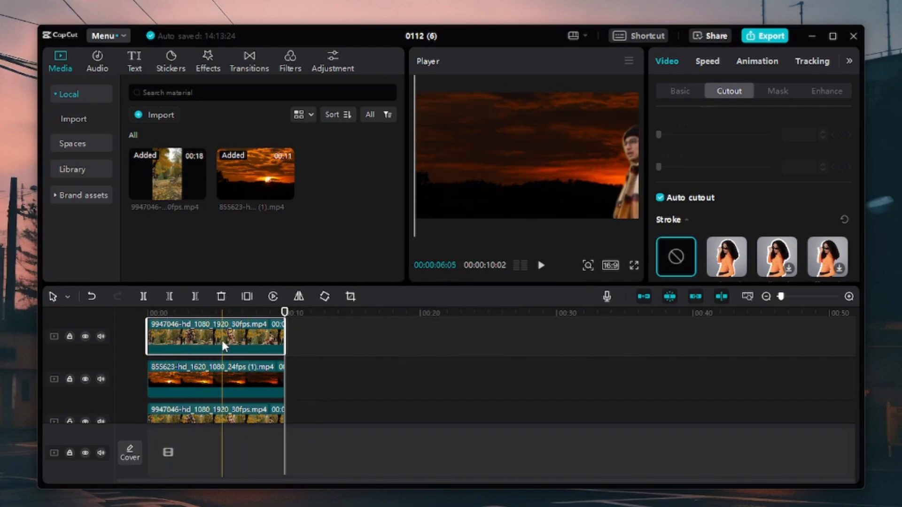
- Add a Horizontal mask to the sunset clip and rotate it to -90° so its edge runs vertically
{"action": "left_click", "coordinate": [196, 375]}
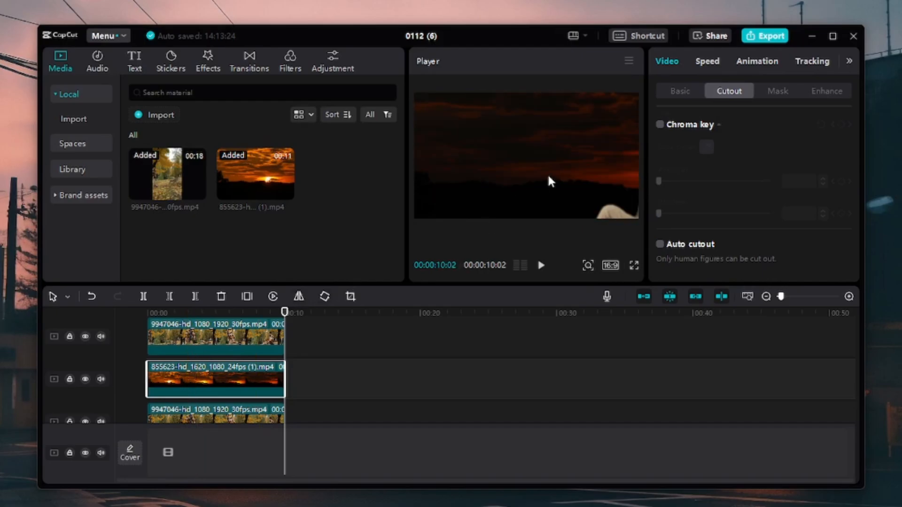
{"action": "left_click", "coordinate": [779, 92]}
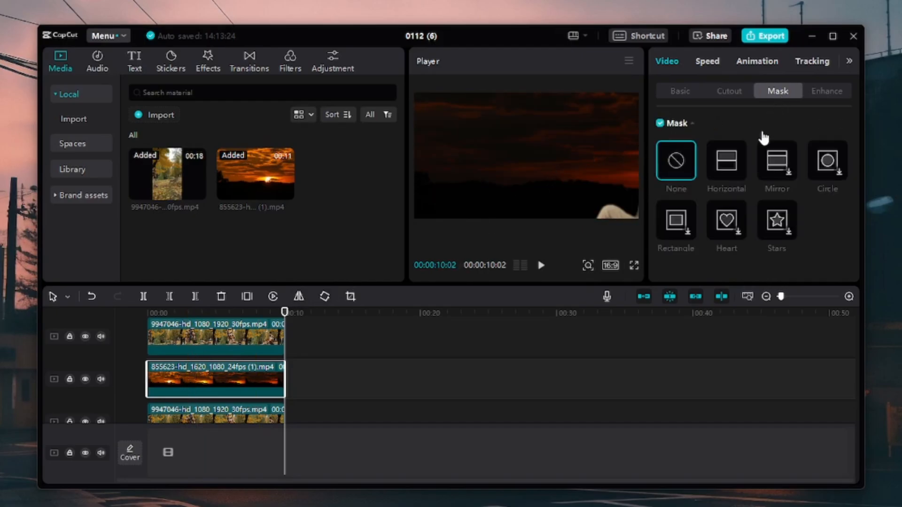
{"action": "left_click", "coordinate": [723, 174]}
{"action": "left_click_drag", "start_coordinate": [526, 174], "coordinate": [681, 207]}
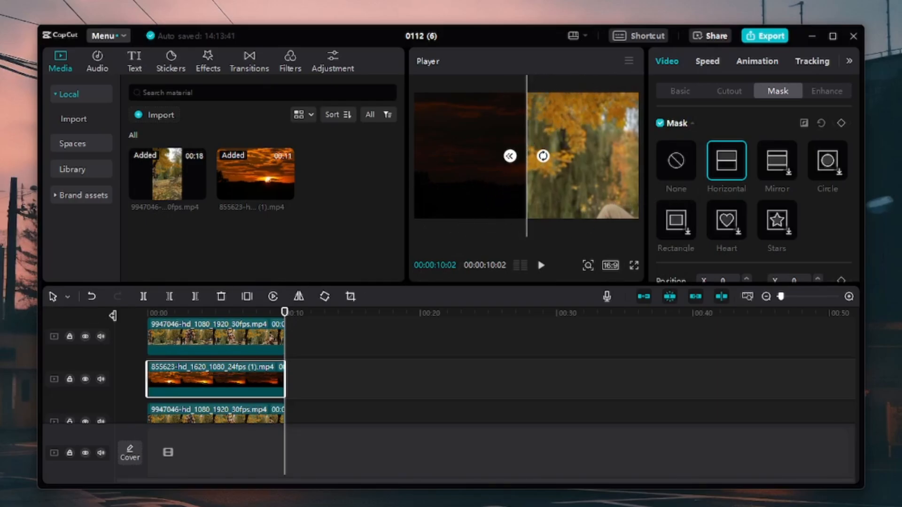
- Move the sunset mask's edge onto the walking man at X -530, Y -40 and keyframe its position at the clip's start
{"action": "left_click", "coordinate": [170, 314]}
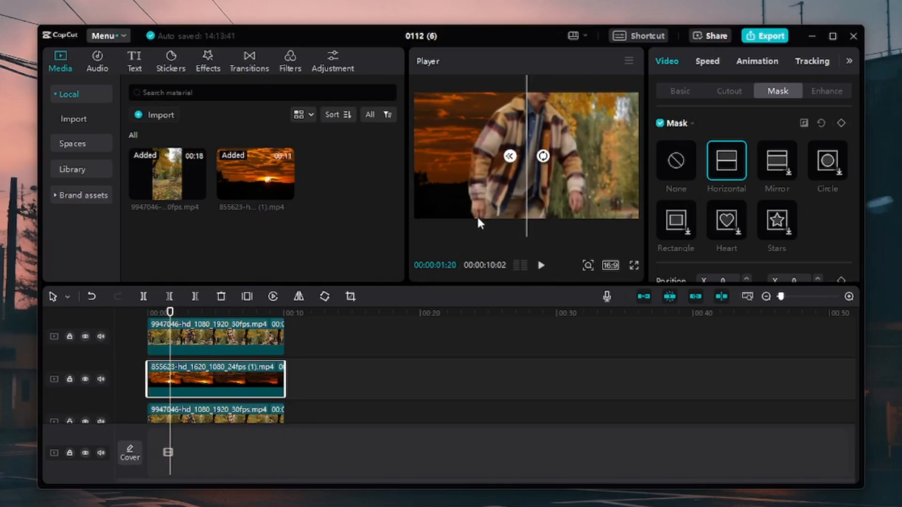
{"action": "left_click", "coordinate": [154, 313]}
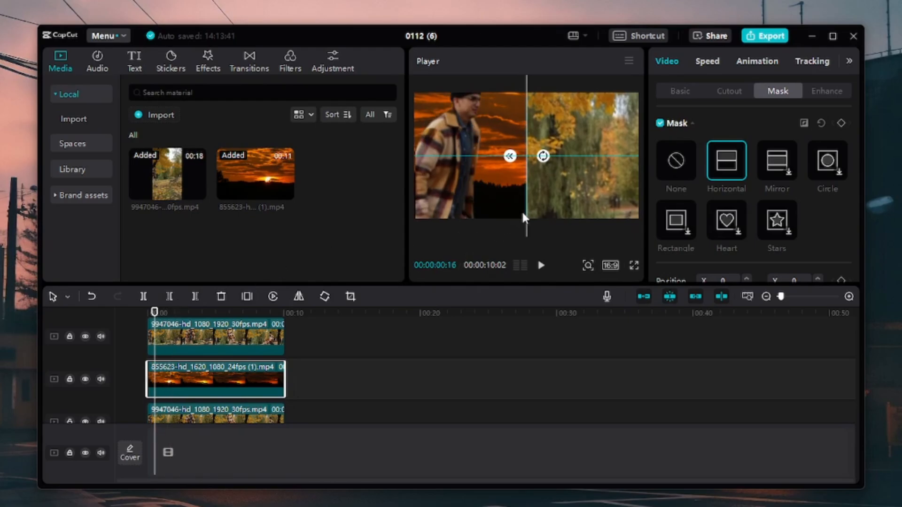
{"action": "left_click_drag", "start_coordinate": [527, 221], "coordinate": [435, 211]}
{"action": "left_click", "coordinate": [148, 314]}
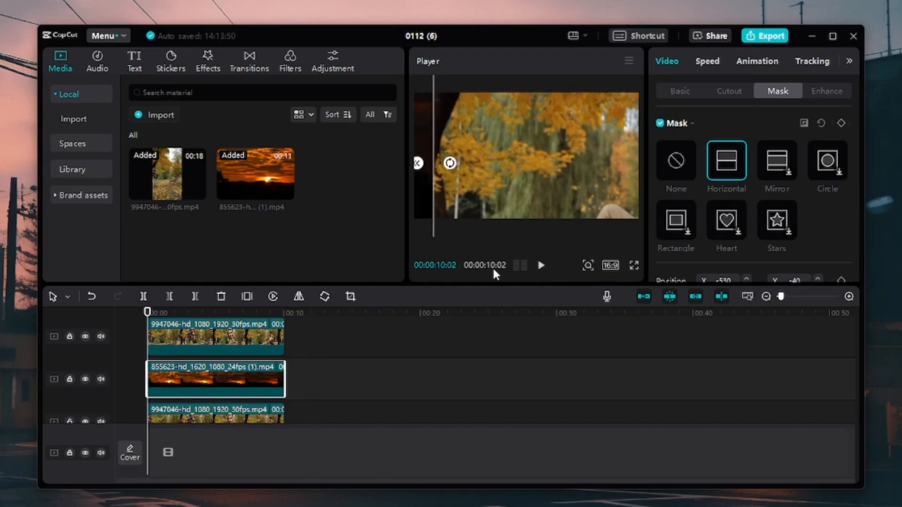
{"action": "scroll", "coordinate": [735, 150], "scroll_direction": "down", "scroll_amount": 2}
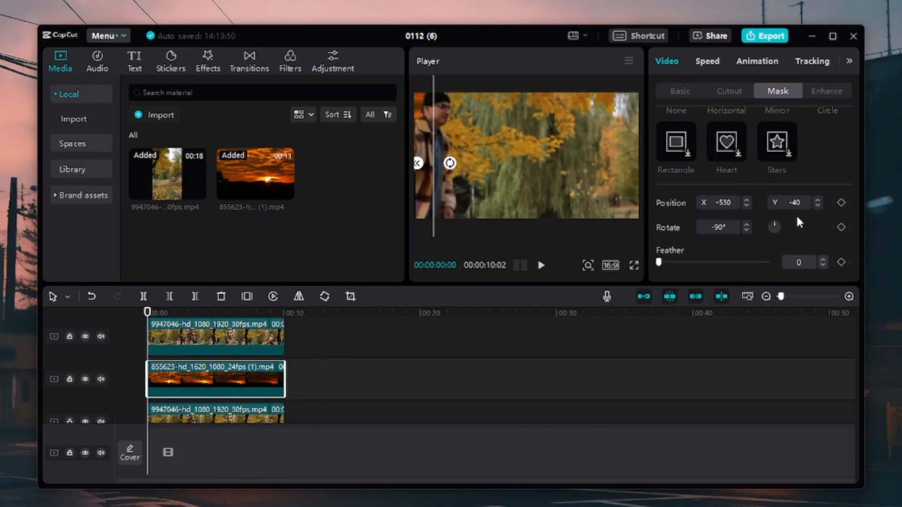
{"action": "left_click", "coordinate": [841, 203]}
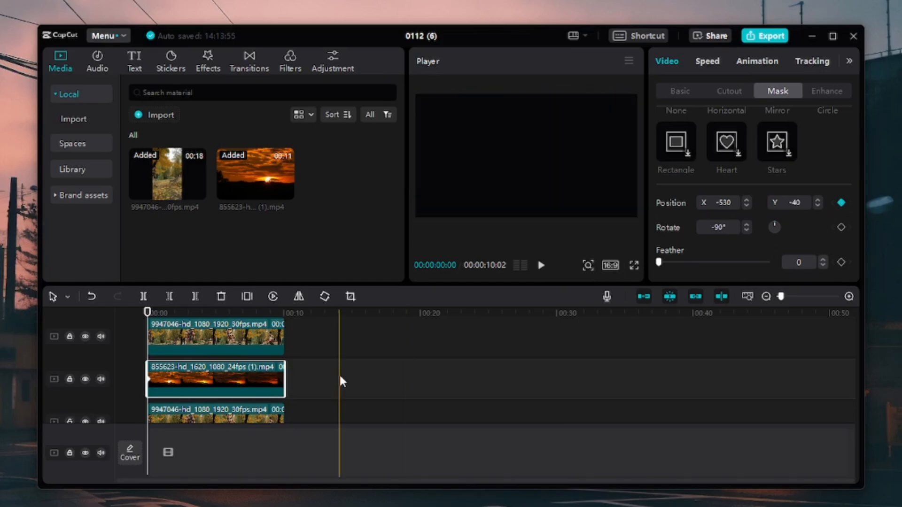
- Keyframe the sunset mask at 00:00:01:07 with its edge following the man to X -243, Y -77, and preview the motion
{"action": "left_click_drag", "start_coordinate": [147, 313], "coordinate": [164, 313]}
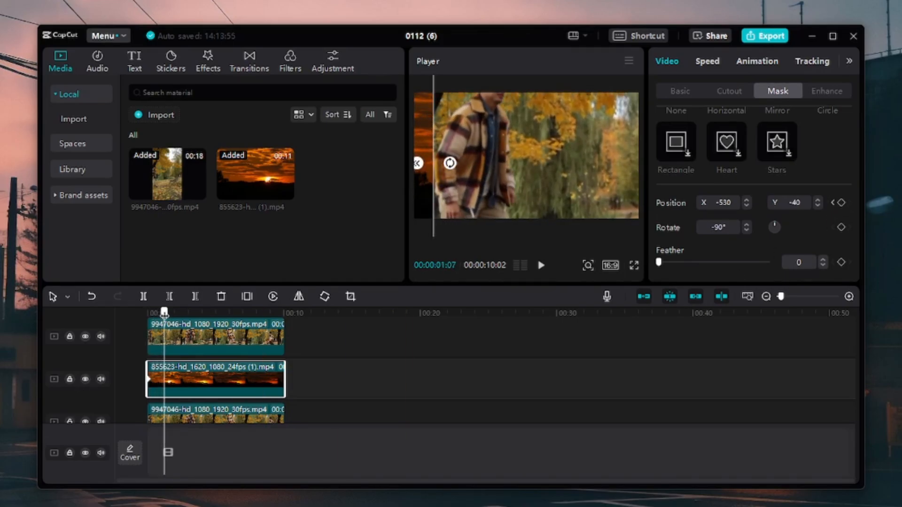
{"action": "left_click", "coordinate": [841, 202]}
{"action": "left_click_drag", "start_coordinate": [435, 183], "coordinate": [487, 188]}
{"action": "left_click_drag", "start_coordinate": [163, 312], "coordinate": [147, 311]}
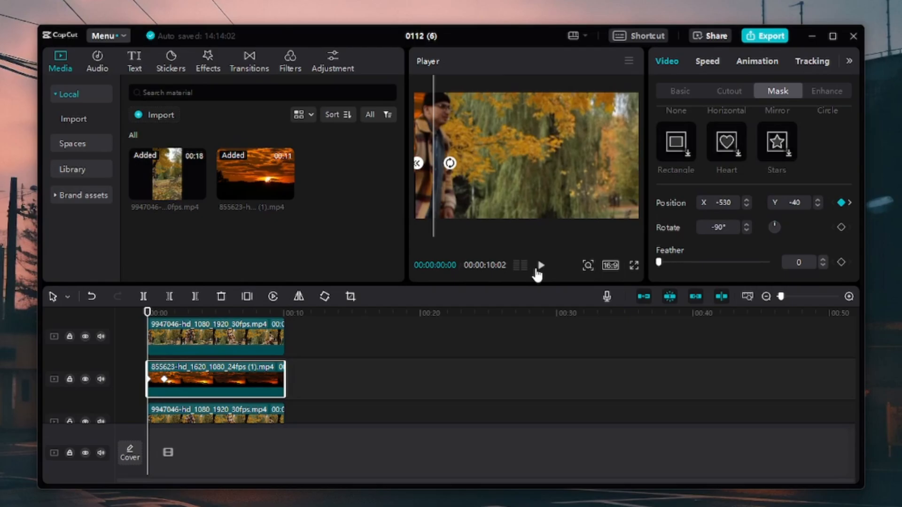
{"action": "left_click", "coordinate": [538, 269]}
{"action": "left_click", "coordinate": [541, 270]}
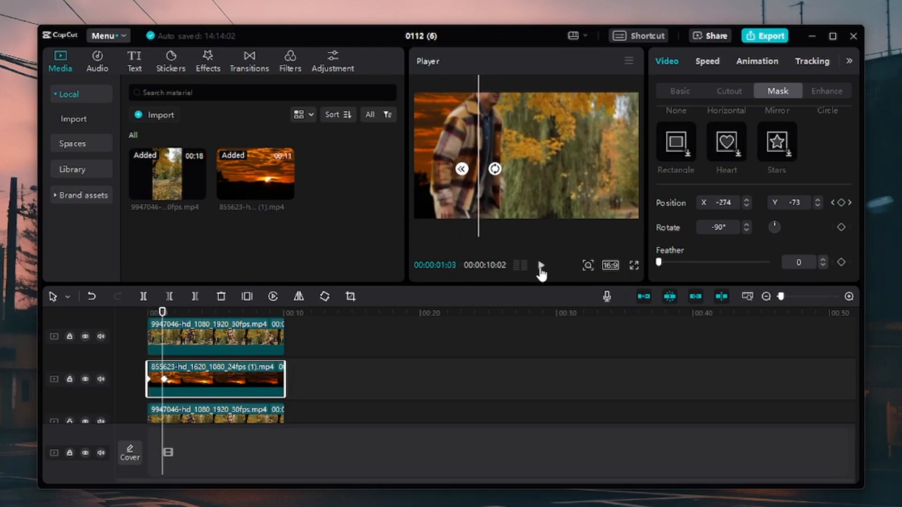
- Keyframe the sunset mask's edge on the man at 00:00:02:03 (X 33, Y -118) and again at 00:00:03:24
{"action": "left_click_drag", "start_coordinate": [162, 312], "coordinate": [176, 313]}
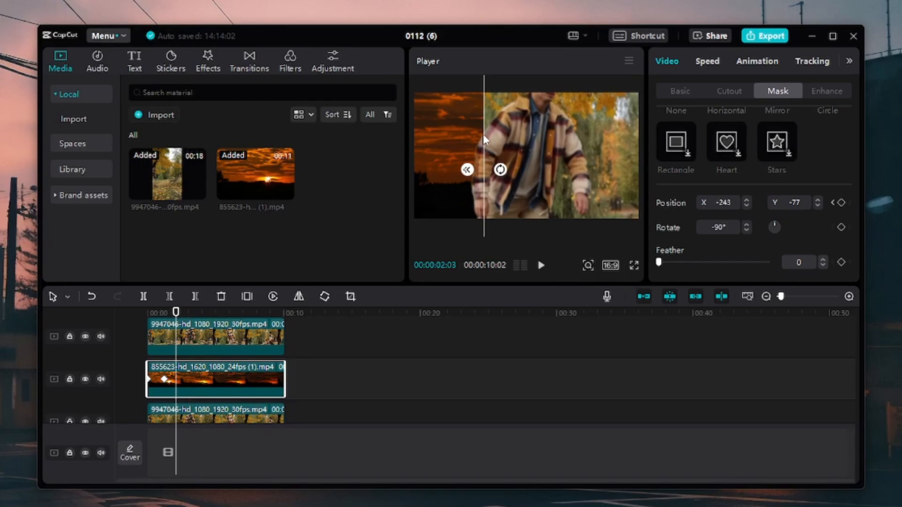
{"action": "left_click_drag", "start_coordinate": [484, 139], "coordinate": [533, 146]}
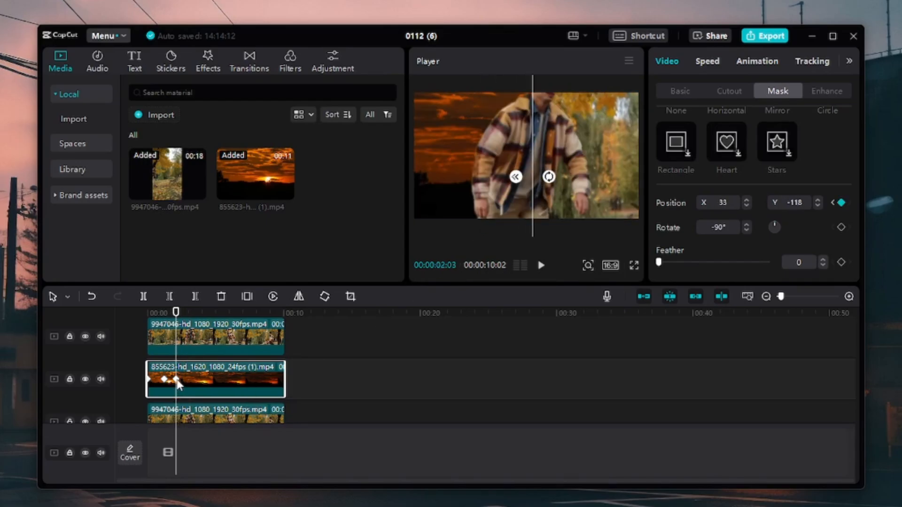
{"action": "left_click_drag", "start_coordinate": [178, 318], "coordinate": [200, 319]}
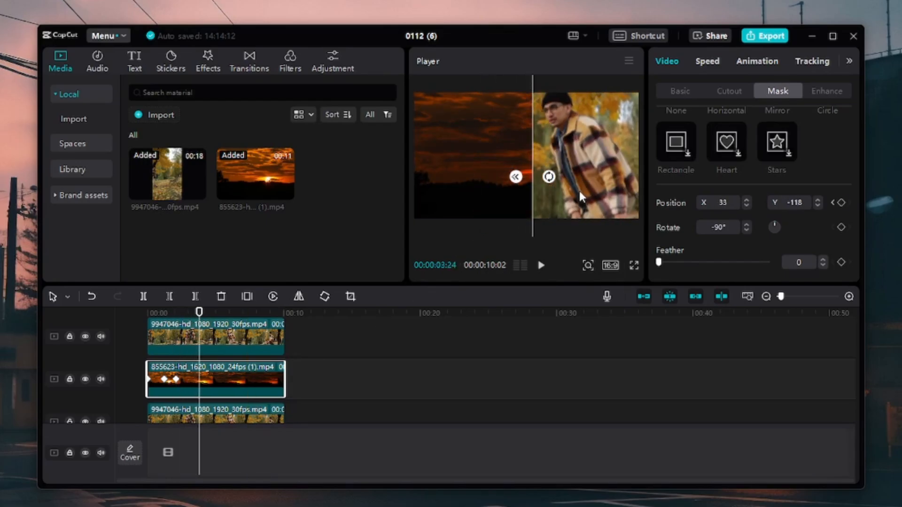
{"action": "left_click_drag", "start_coordinate": [536, 134], "coordinate": [570, 149]}
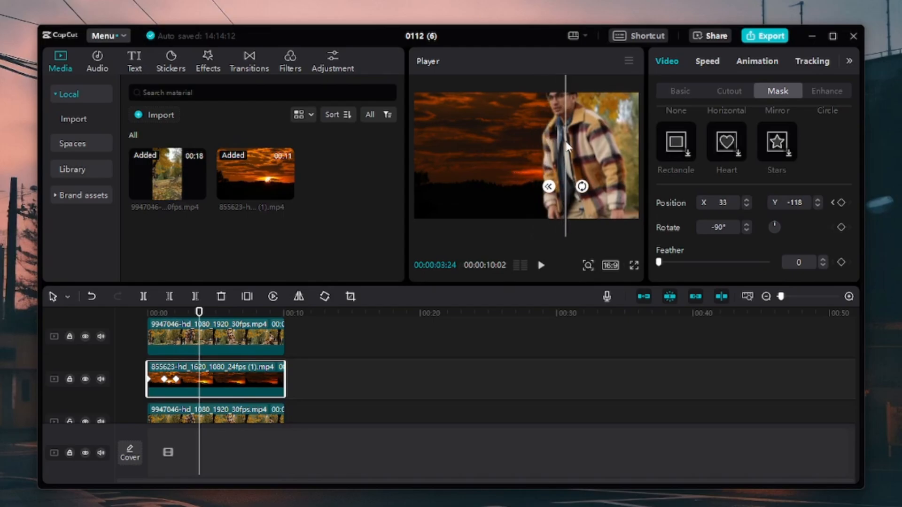
- Keyframe the sunset mask at about 5 s (X 339, Y -213), 00:00:06:05 (X 541, Y -298) and 00:00:07:01 (X 703, Y -346)
{"action": "left_click_drag", "start_coordinate": [199, 312], "coordinate": [218, 312]}
{"action": "left_click_drag", "start_coordinate": [565, 160], "coordinate": [585, 167]}
{"action": "mouse_move", "coordinate": [219, 311]}
{"action": "left_mouse_down"}
{"action": "mouse_move", "coordinate": [238, 312]}
{"action": "mouse_move", "coordinate": [231, 316]}
{"action": "left_mouse_up"}
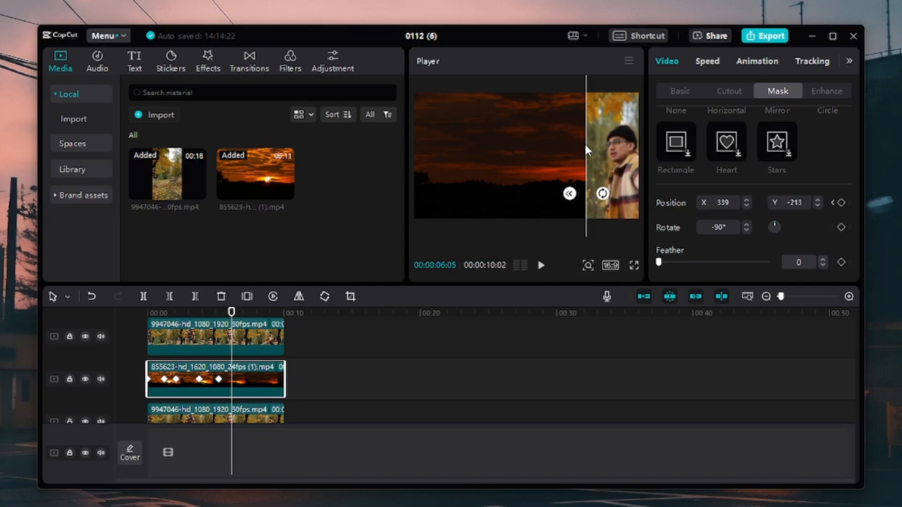
{"action": "left_click_drag", "start_coordinate": [621, 163], "coordinate": [622, 165]}
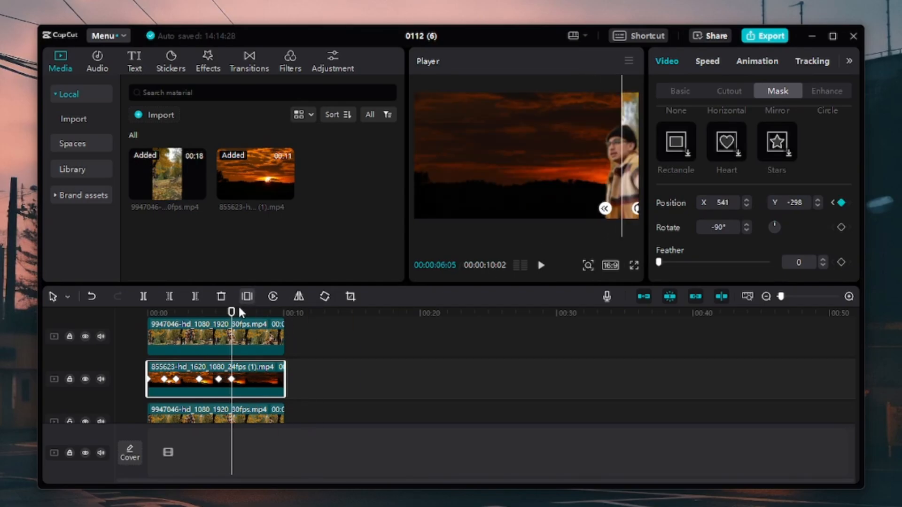
{"action": "left_click_drag", "start_coordinate": [231, 313], "coordinate": [243, 315]}
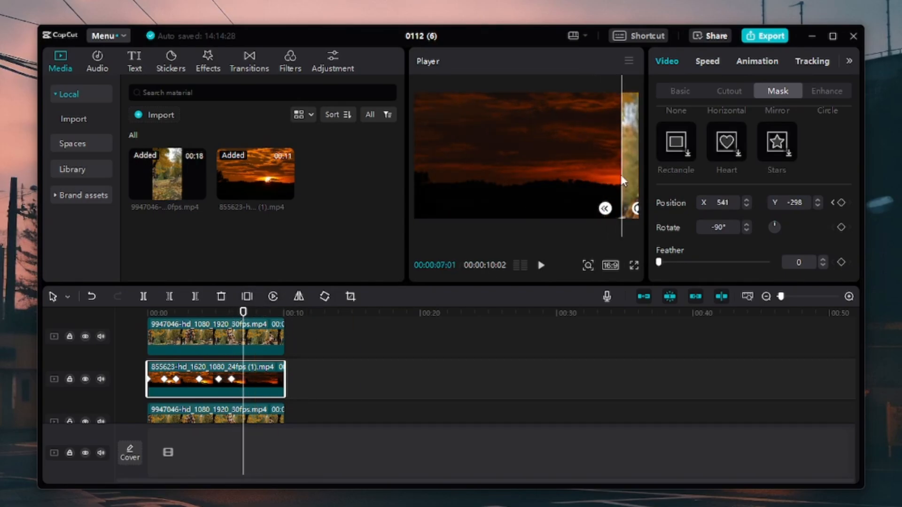
{"action": "left_click_drag", "start_coordinate": [621, 172], "coordinate": [626, 210]}
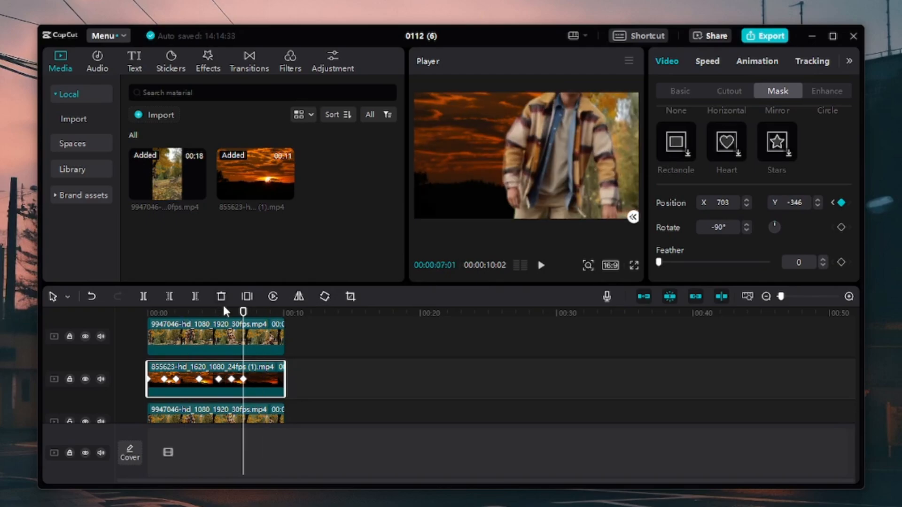
- Play the park and sunset composition from the beginning to check the mask transition behind the man
{"action": "left_click_drag", "start_coordinate": [242, 314], "coordinate": [119, 329]}
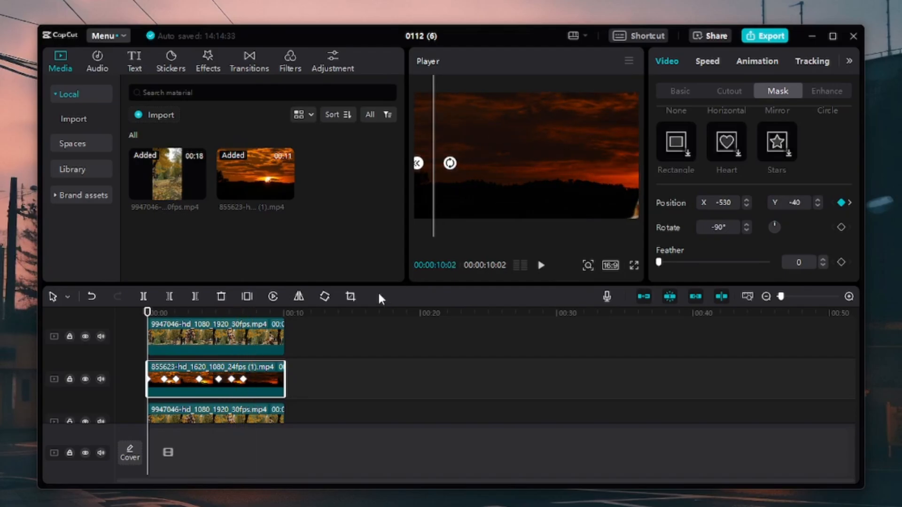
{"action": "left_click", "coordinate": [332, 357]}
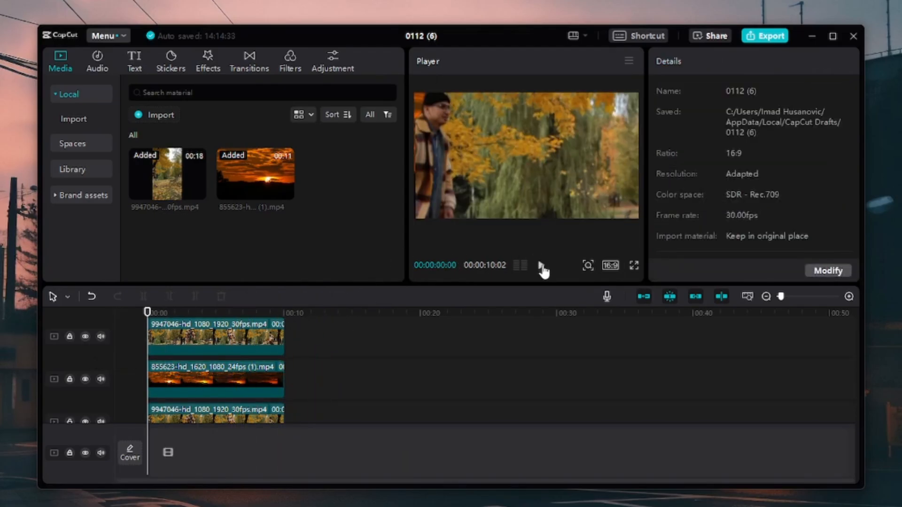
{"action": "left_click", "coordinate": [542, 266]}
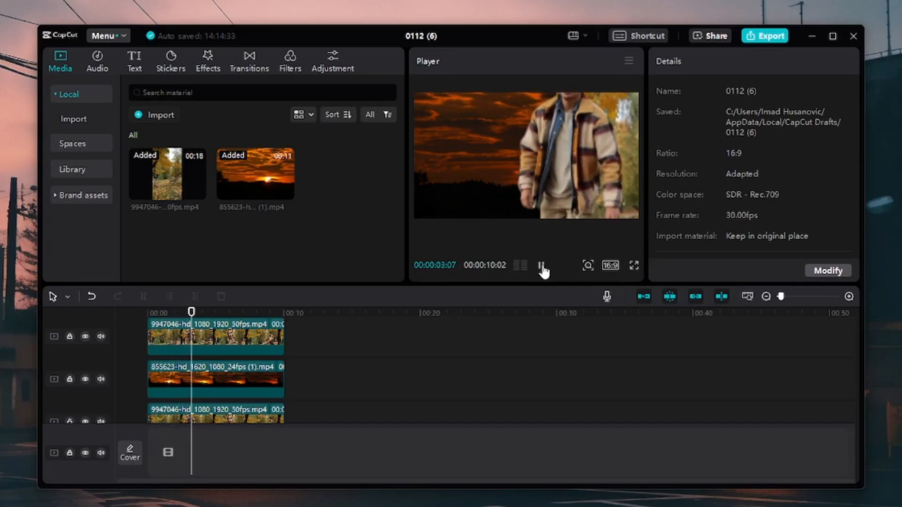
{"action": "left_click", "coordinate": [542, 266]}
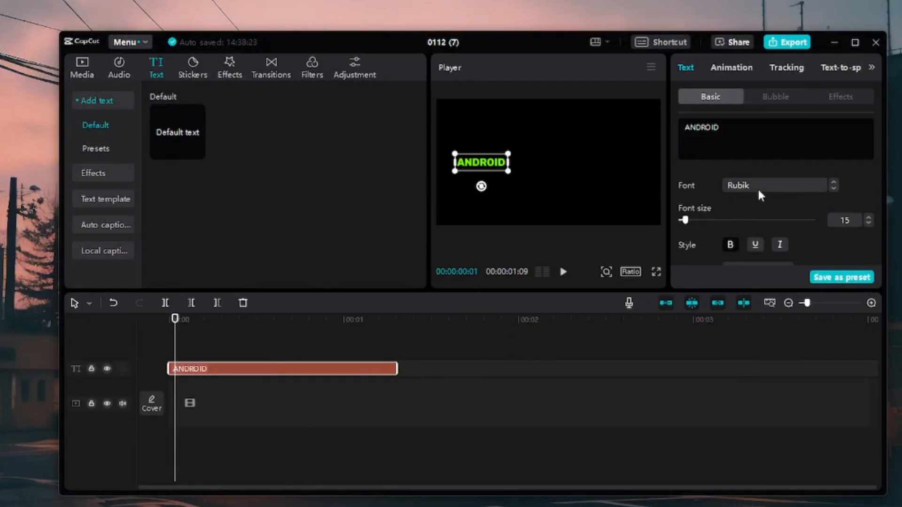
- Keyframe the ANDROID text's position from X -1151 at the clip's start to the frame's centre at its end
{"action": "scroll", "coordinate": [761, 192], "scroll_direction": "down", "scroll_amount": 1}
{"action": "scroll", "coordinate": [762, 192], "scroll_direction": "down", "scroll_amount": 5}
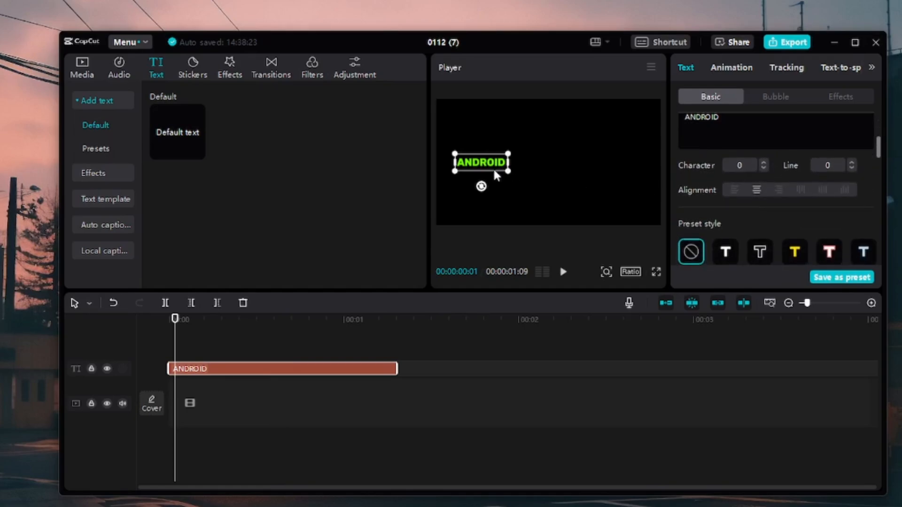
{"action": "scroll", "coordinate": [802, 247], "scroll_direction": "down", "scroll_amount": 8}
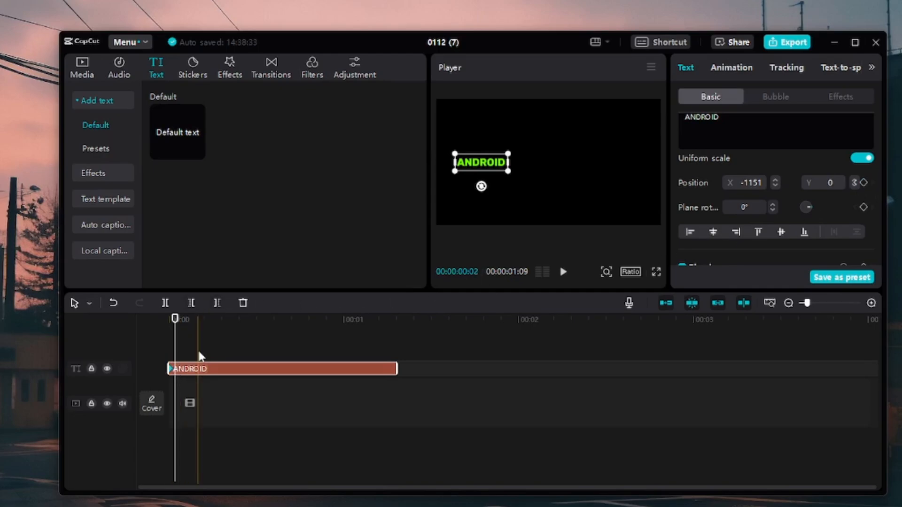
{"action": "left_click", "coordinate": [316, 328]}
{"action": "left_click_drag", "start_coordinate": [317, 329], "coordinate": [373, 325]}
{"action": "left_click_drag", "start_coordinate": [481, 172], "coordinate": [549, 172]}
{"action": "left_click_drag", "start_coordinate": [367, 370], "coordinate": [396, 368]}
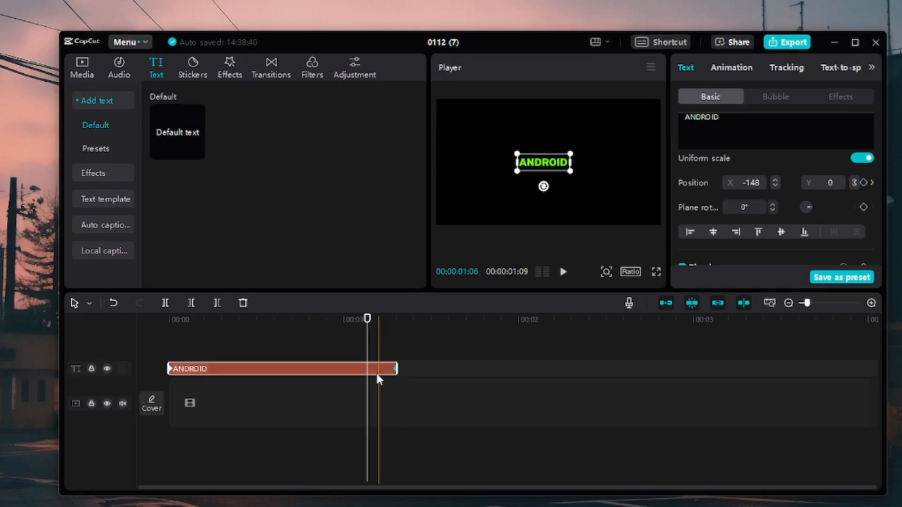
- Duplicate the ANDROID text clip and place the copy directly after the original on the same track
{"action": "left_click", "coordinate": [429, 329]}
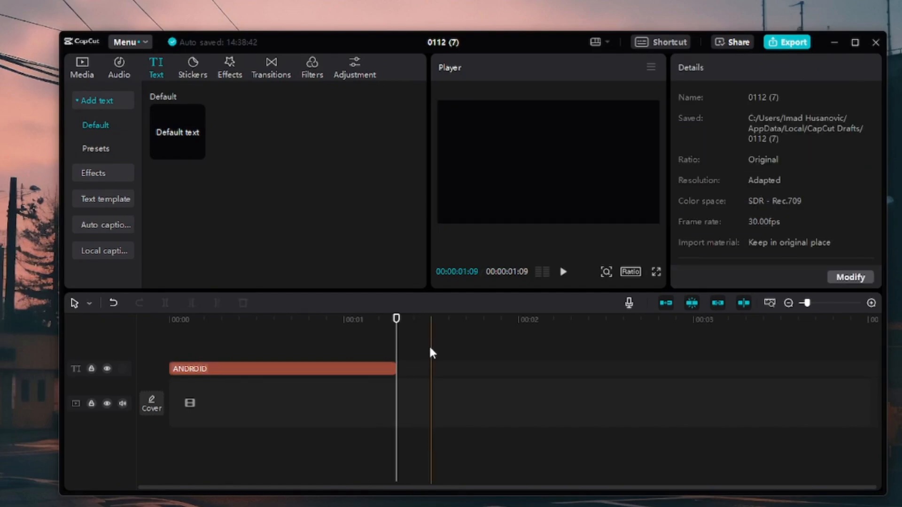
{"action": "key", "text": "ctrl+b"}
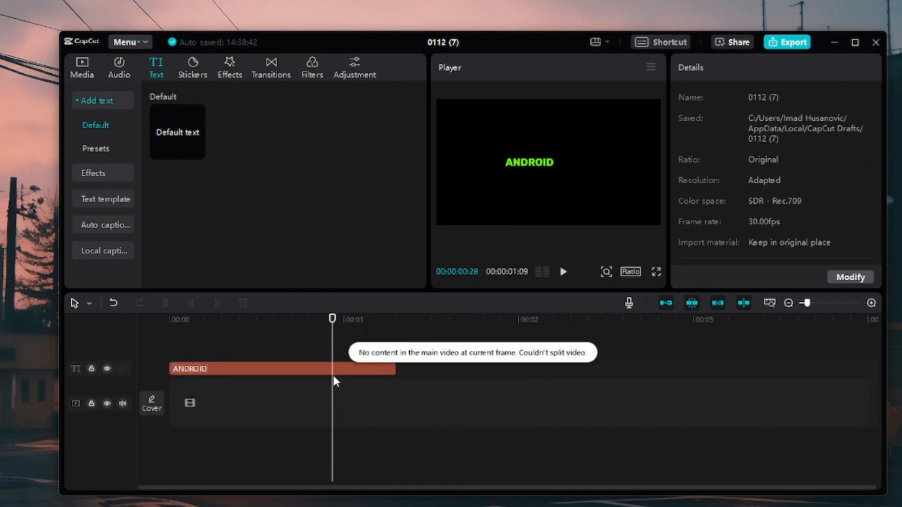
{"action": "left_click", "coordinate": [333, 376]}
{"action": "key", "text": "ctrl+c"}
{"action": "key", "text": "ctrl+v"}
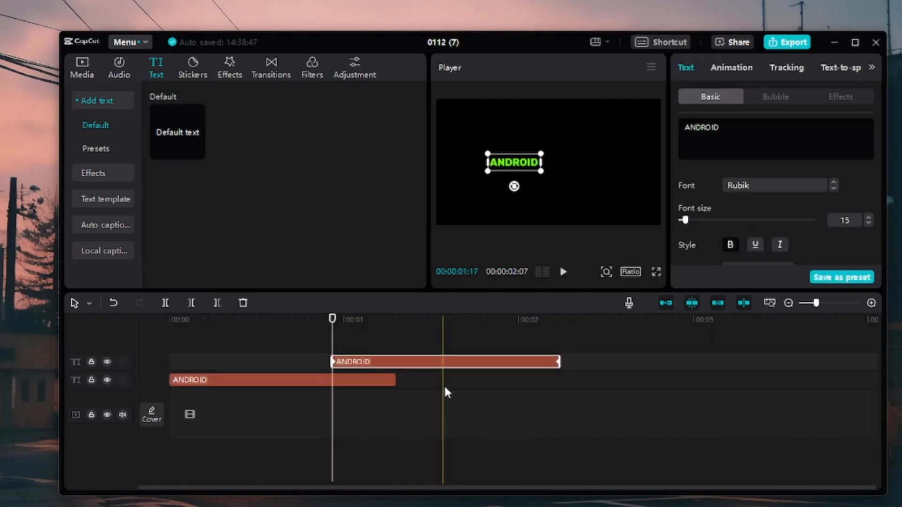
{"action": "left_click_drag", "start_coordinate": [430, 369], "coordinate": [491, 378]}
- Change the copied clip's text to IPHONE and its colour to light grey
{"action": "left_click_drag", "start_coordinate": [742, 144], "coordinate": [664, 130]}
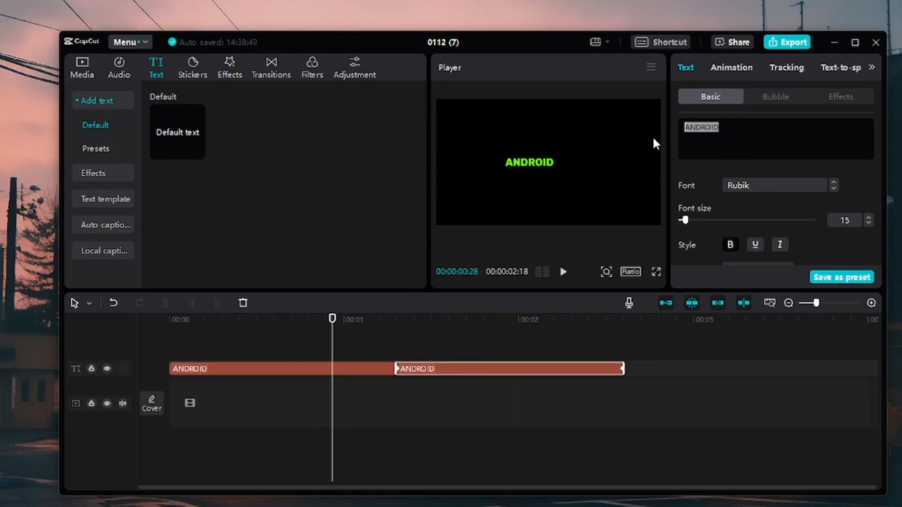
{"action": "type", "text": "IPHONE"}
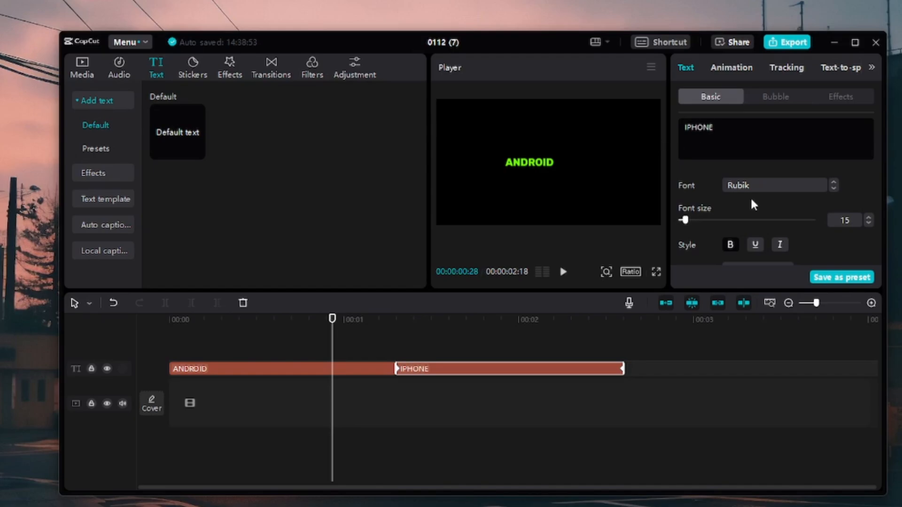
{"action": "scroll", "coordinate": [753, 205], "scroll_direction": "down", "scroll_amount": 2}
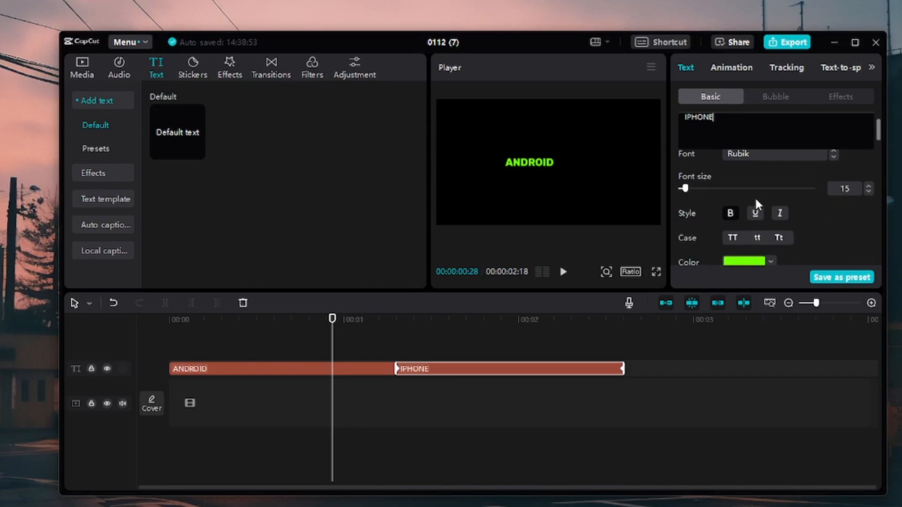
{"action": "left_click", "coordinate": [747, 187]}
{"action": "mouse_move", "coordinate": [703, 238]}
{"action": "left_mouse_down"}
{"action": "mouse_move", "coordinate": [687, 251]}
{"action": "mouse_move", "coordinate": [684, 230]}
{"action": "mouse_move", "coordinate": [693, 227]}
{"action": "left_mouse_up"}
{"action": "left_click", "coordinate": [527, 374]}
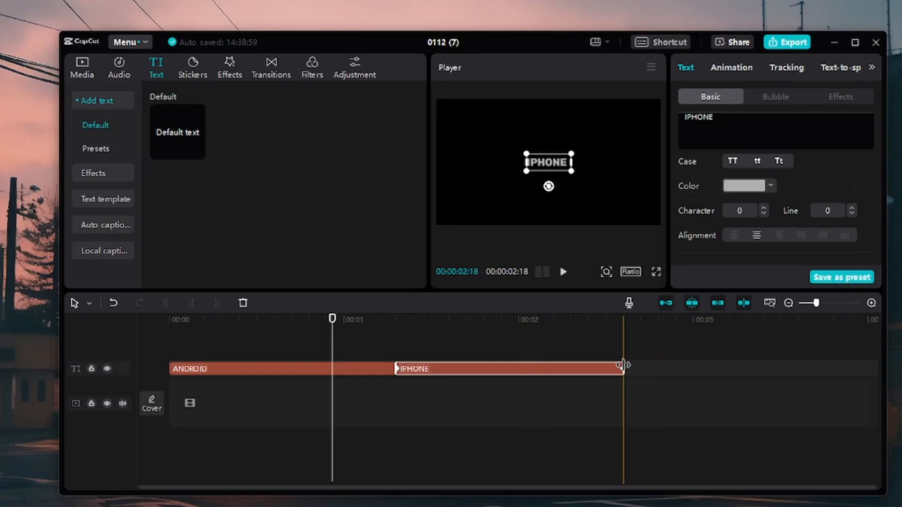
- Keyframe the IPHONE text's position from X 0 at the clip's start to X 1151 at its end
{"action": "left_click", "coordinate": [624, 370]}
{"action": "scroll", "coordinate": [783, 185], "scroll_direction": "down", "scroll_amount": 5}
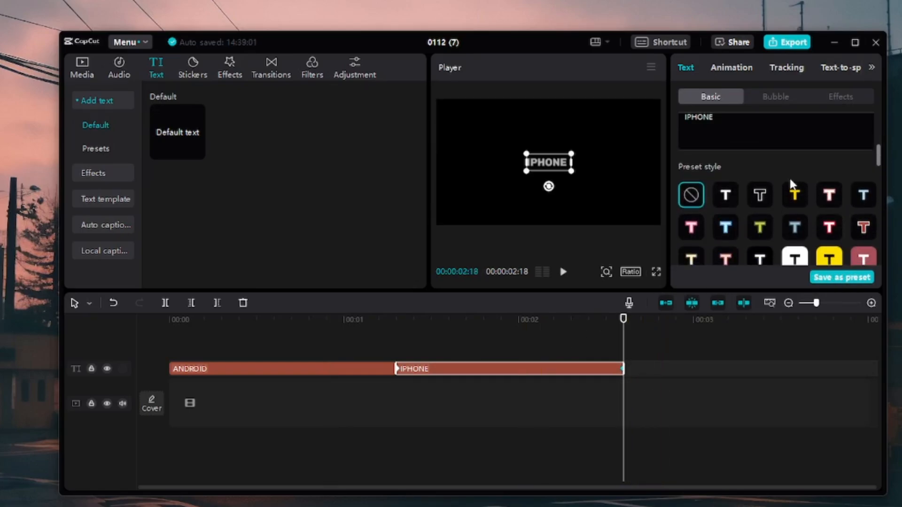
{"action": "scroll", "coordinate": [792, 184], "scroll_direction": "down", "scroll_amount": 4}
{"action": "scroll", "coordinate": [819, 197], "scroll_direction": "up", "scroll_amount": 2}
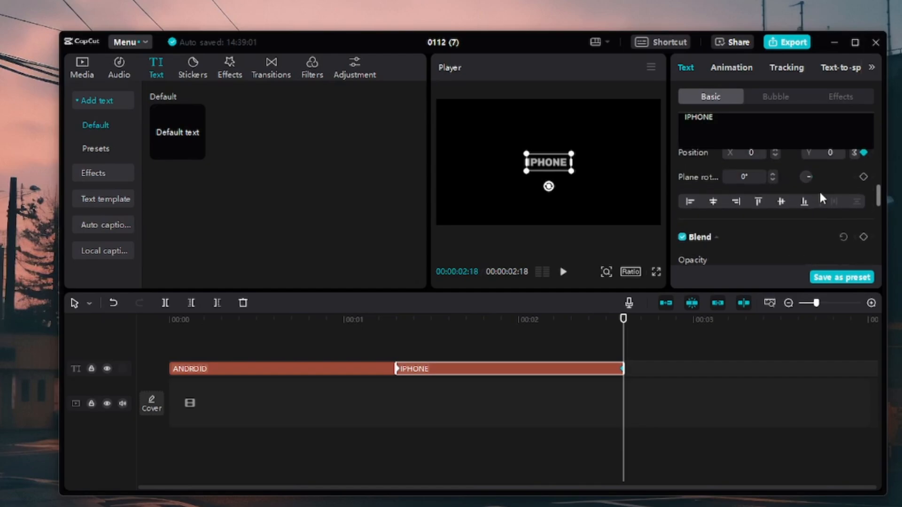
{"action": "scroll", "coordinate": [803, 200], "scroll_direction": "up", "scroll_amount": 1}
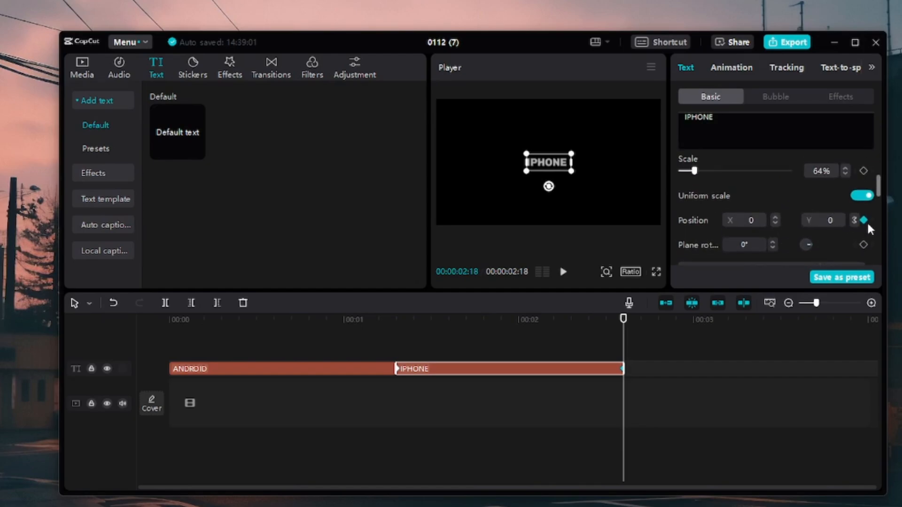
{"action": "left_click", "coordinate": [855, 225]}
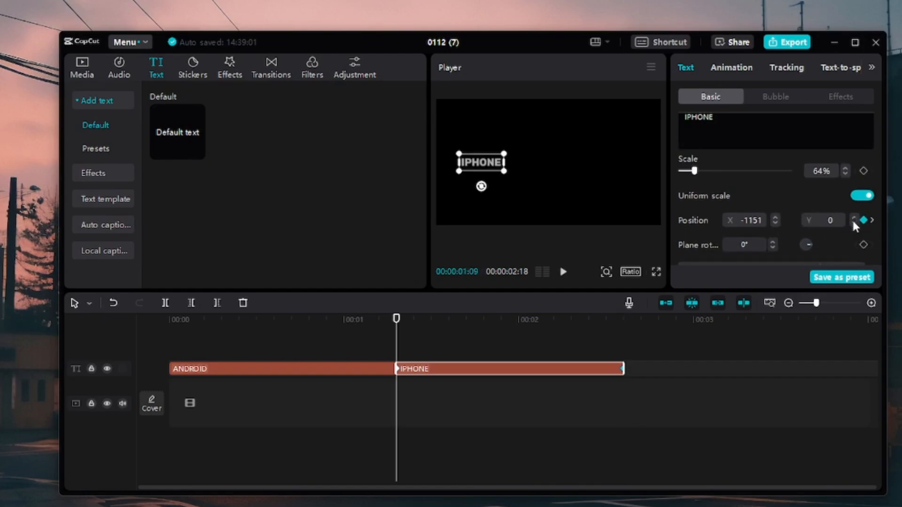
{"action": "left_click", "coordinate": [747, 220]}
{"action": "type", "text": "0"}
{"action": "key", "text": "Return"}
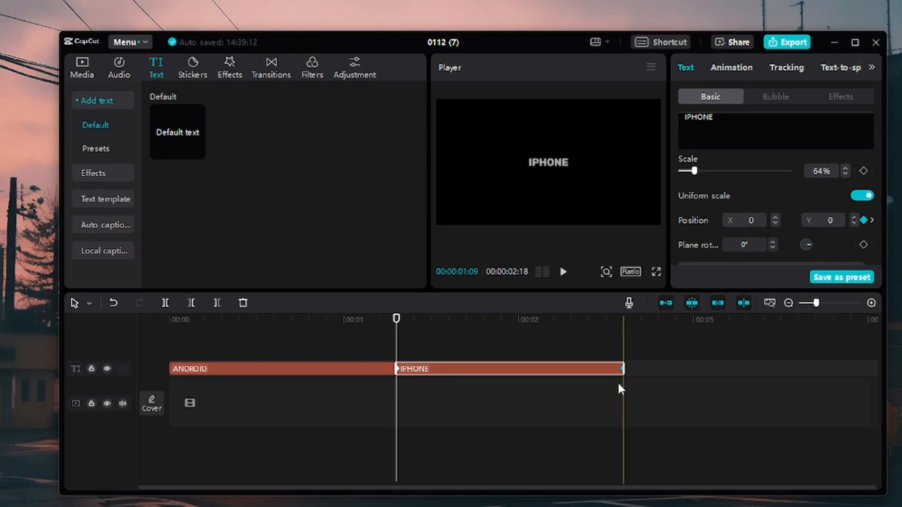
{"action": "left_click", "coordinate": [872, 222]}
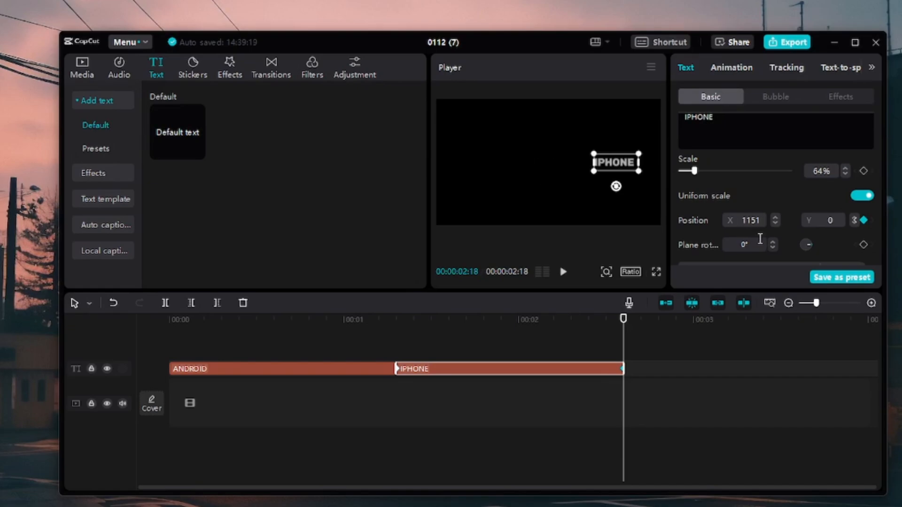
- Show the ANDROID clip's keyframe animation and expand its X position graph
{"action": "left_click", "coordinate": [192, 369]}
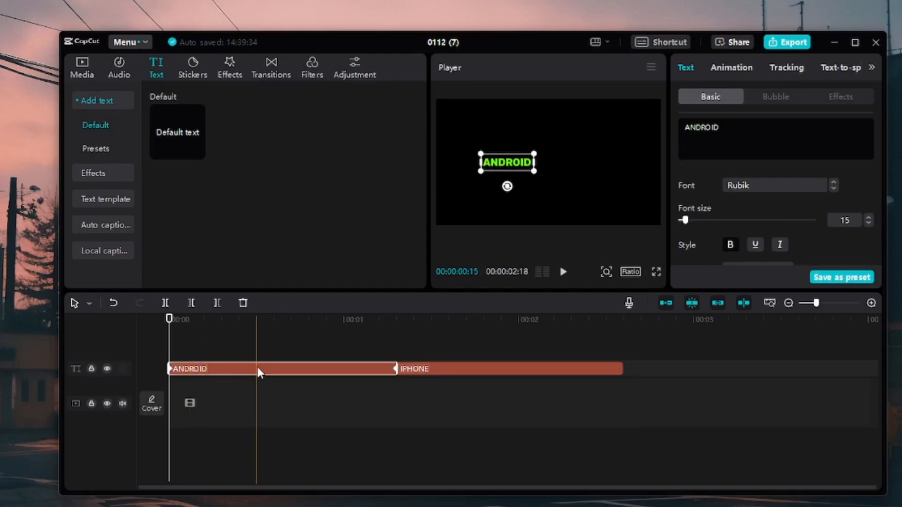
{"action": "right_click", "coordinate": [261, 369]}
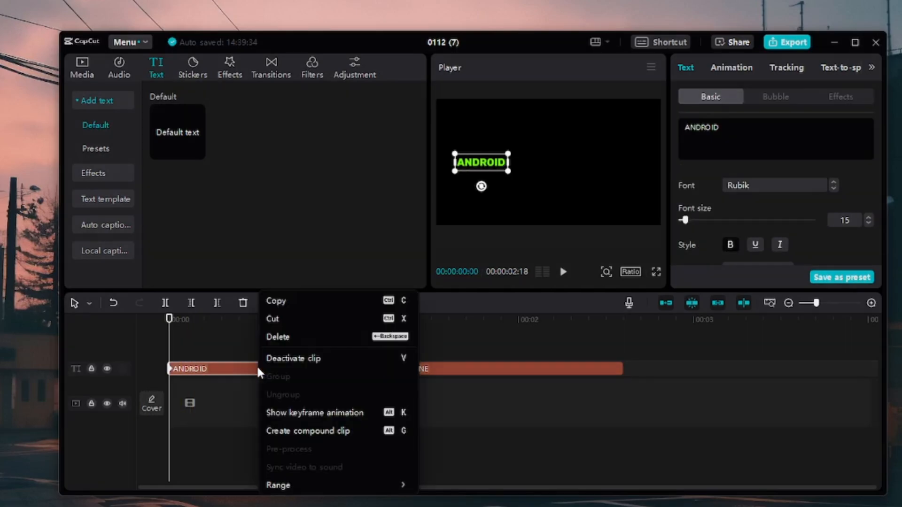
{"action": "left_click", "coordinate": [351, 413]}
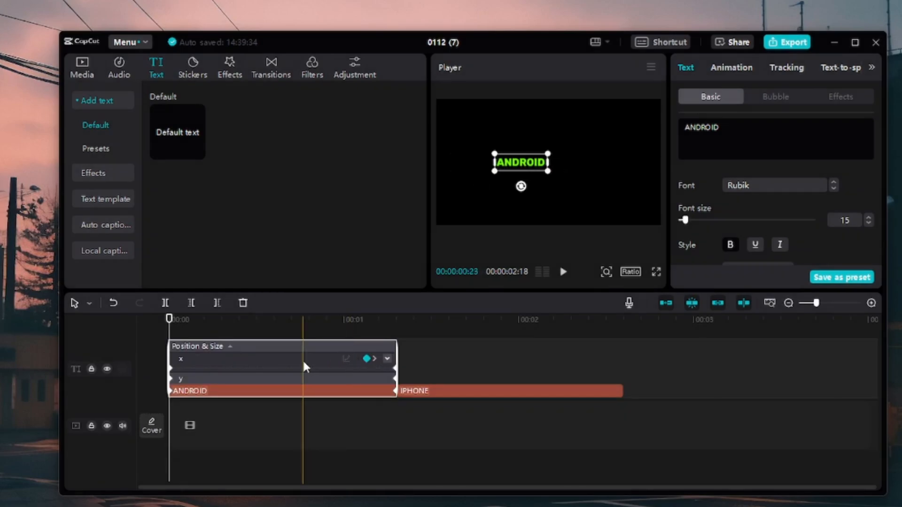
{"action": "scroll", "coordinate": [328, 359], "scroll_direction": "up", "scroll_amount": 3}
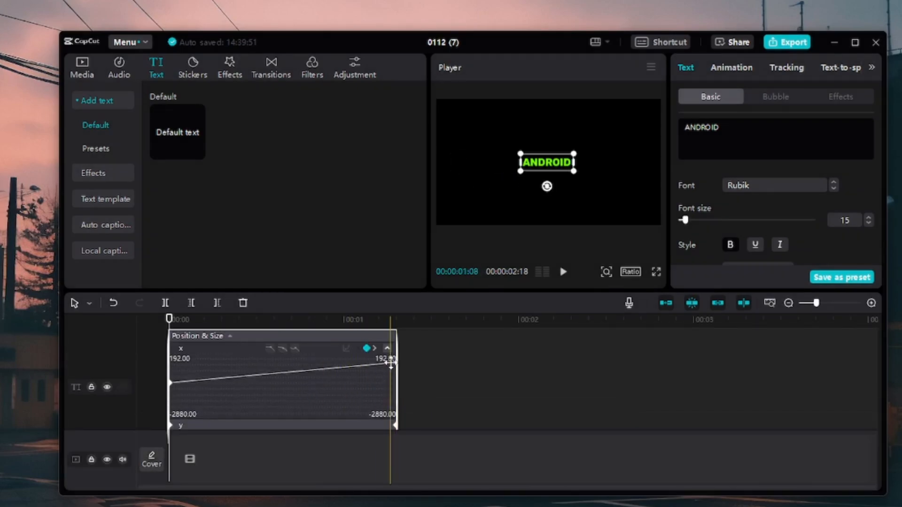
- Apply the Ease In graph to the ANDROID text's X position from its end keyframe
{"action": "left_click", "coordinate": [375, 348]}
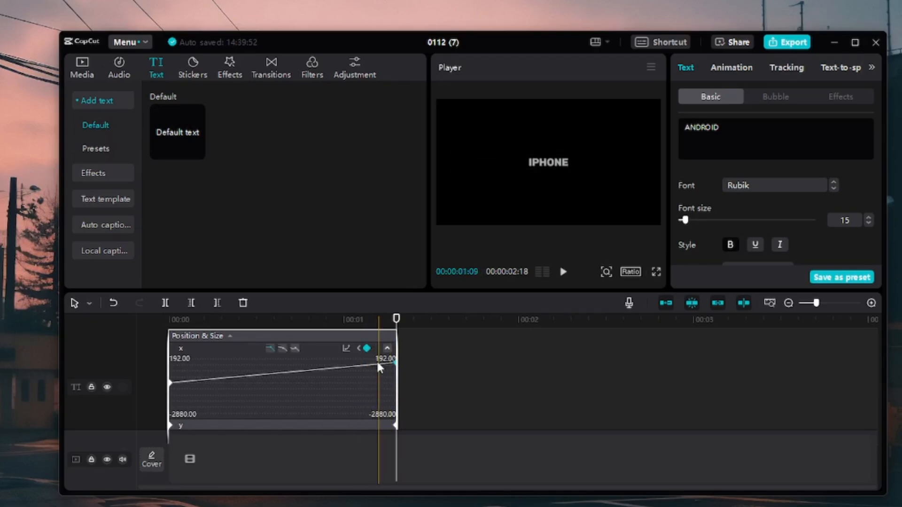
{"action": "right_click", "coordinate": [395, 361]}
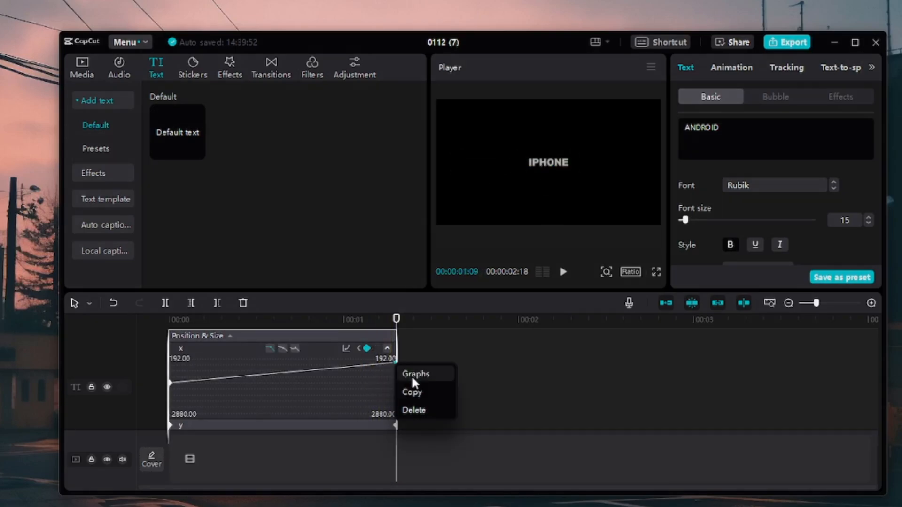
{"action": "left_click", "coordinate": [413, 376]}
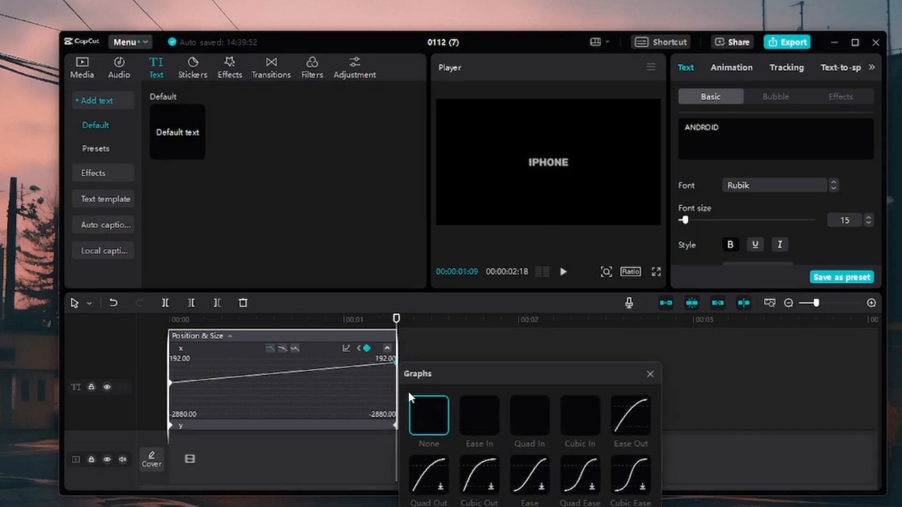
{"action": "left_click", "coordinate": [480, 423]}
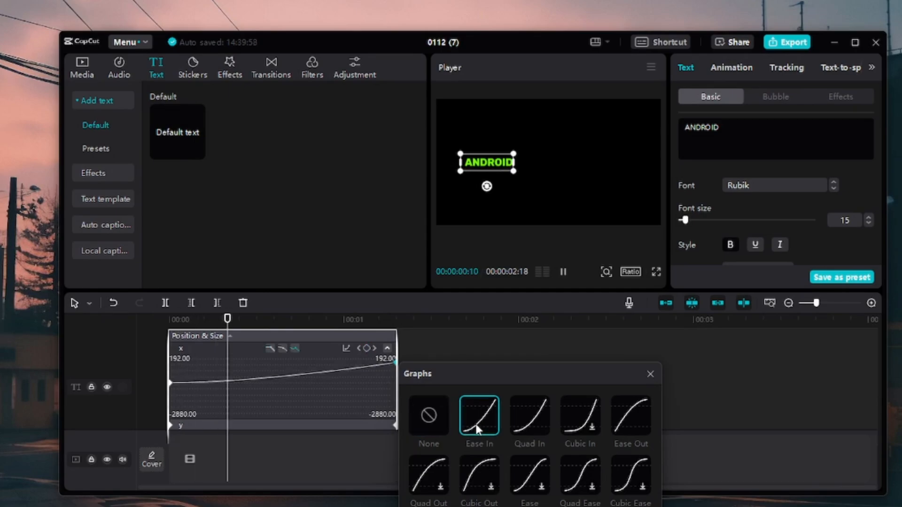
{"action": "left_click", "coordinate": [649, 373]}
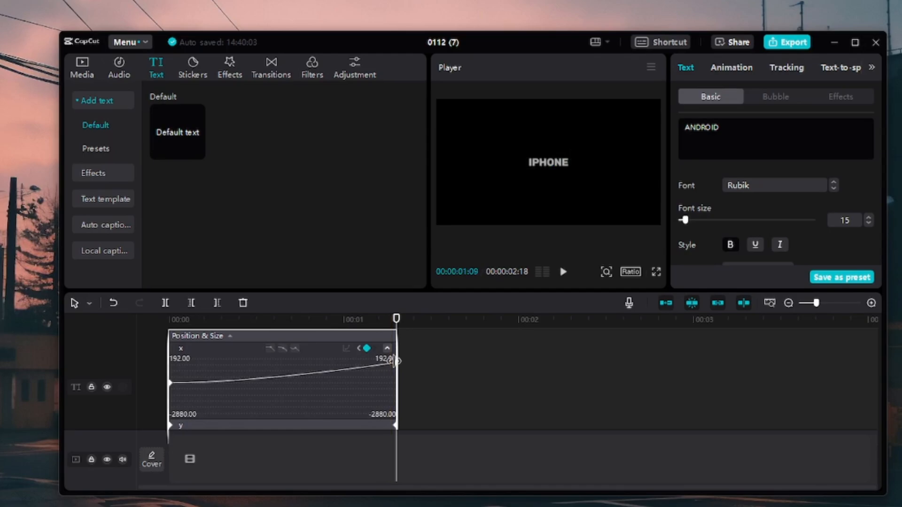
- Reshape the ANDROID X curve at its end keyframe so it stays nearly flat and rises steeply at the end
{"action": "left_click", "coordinate": [359, 348]}
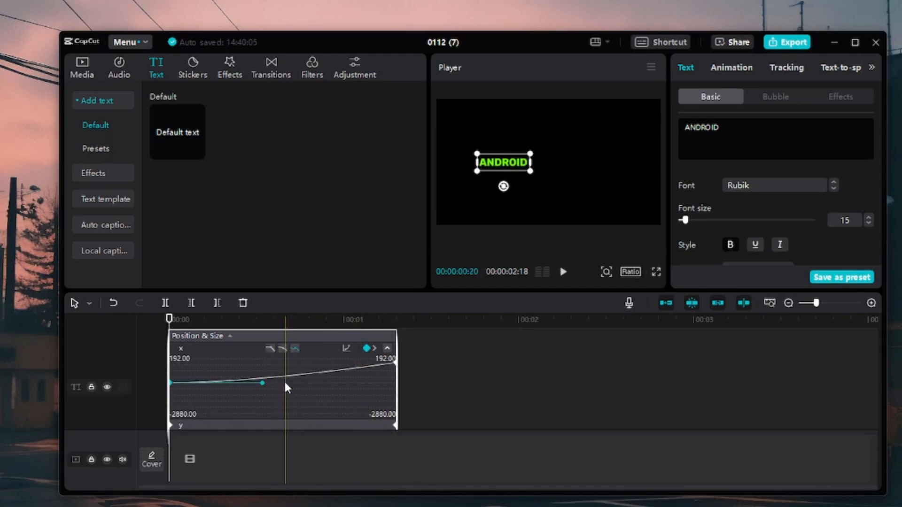
{"action": "left_click", "coordinate": [374, 348]}
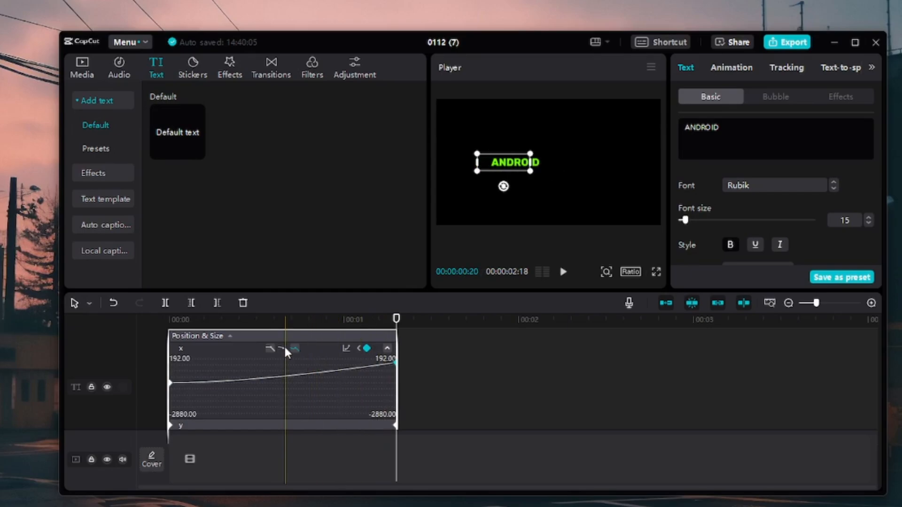
{"action": "left_click_drag", "start_coordinate": [303, 362], "coordinate": [448, 381]}
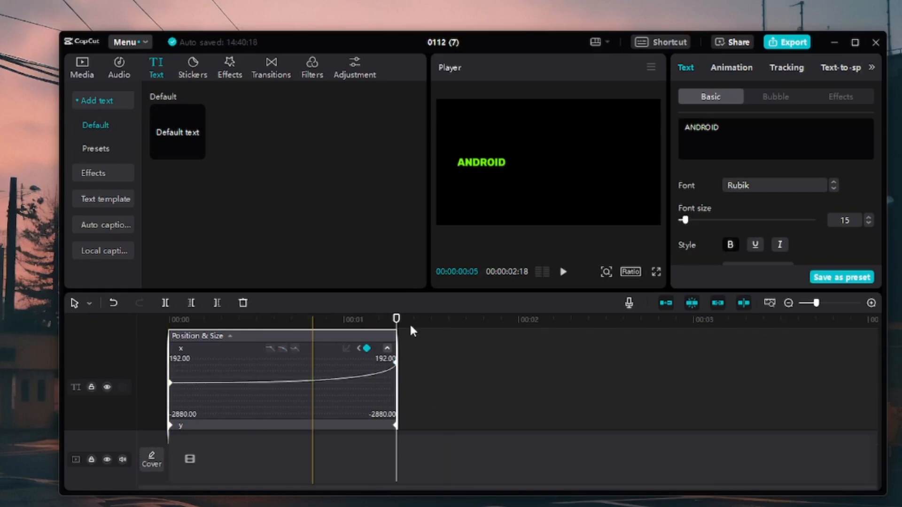
- Play the text sequence from the beginning to check the ANDROID text's acceleration
{"action": "left_click_drag", "start_coordinate": [396, 319], "coordinate": [111, 335]}
{"action": "key", "text": "space"}
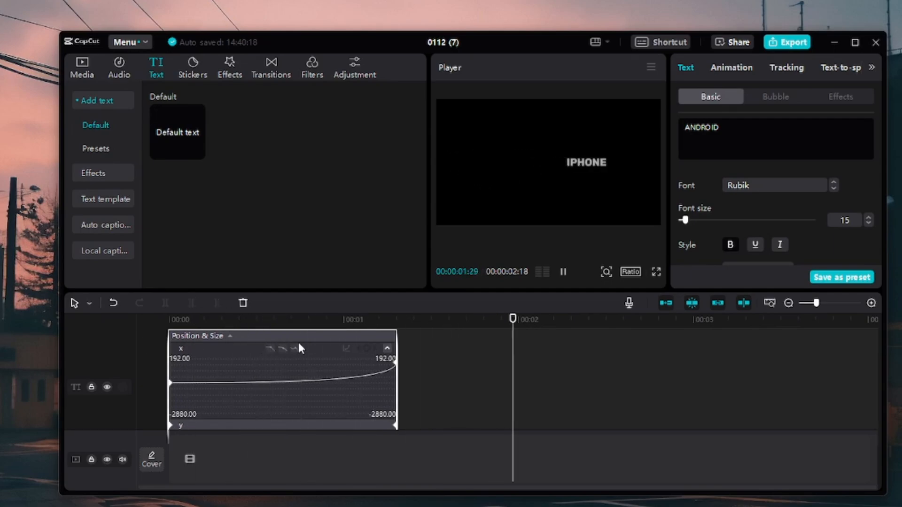
{"action": "key", "text": "space"}
- Show the IPHONE clip's keyframe animation and expand its X position graph
{"action": "scroll", "coordinate": [421, 355], "scroll_direction": "down", "scroll_amount": 2}
{"action": "left_click", "coordinate": [434, 384]}
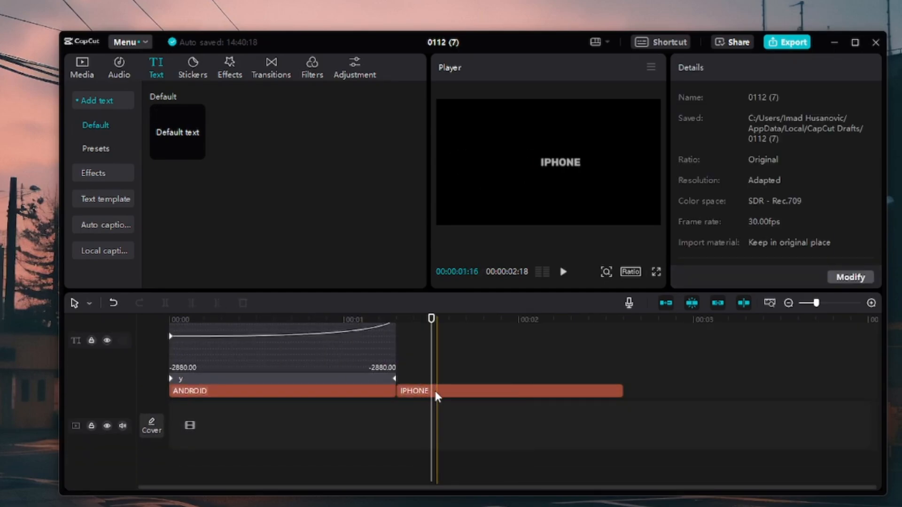
{"action": "left_click", "coordinate": [436, 391]}
{"action": "right_click", "coordinate": [438, 391]}
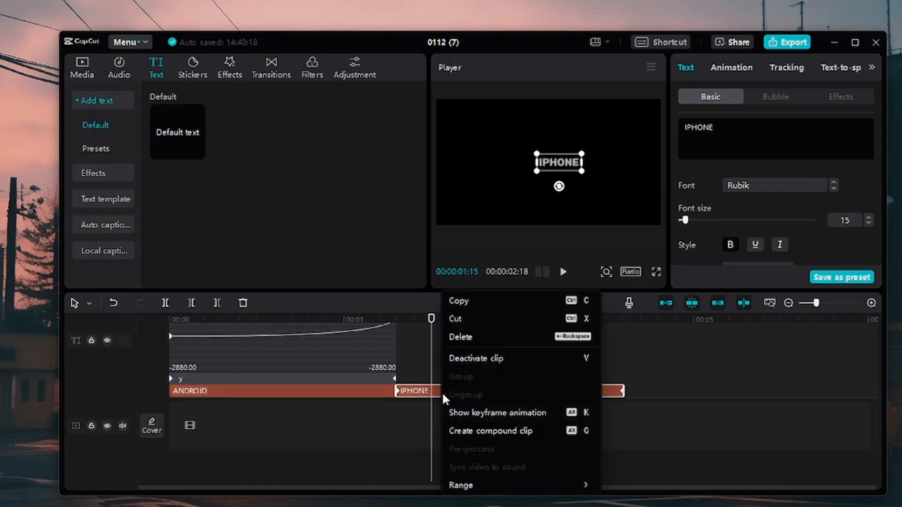
{"action": "left_click", "coordinate": [463, 413]}
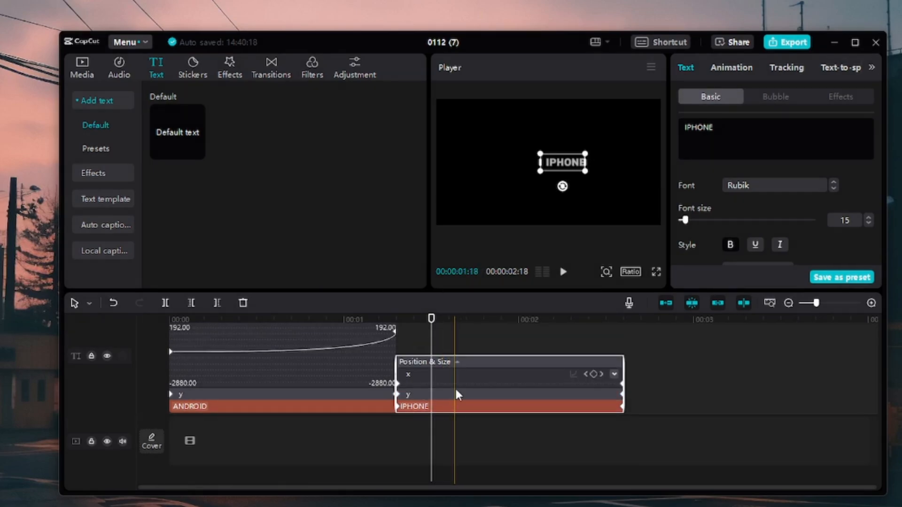
{"action": "scroll", "coordinate": [480, 370], "scroll_direction": "up", "scroll_amount": 2}
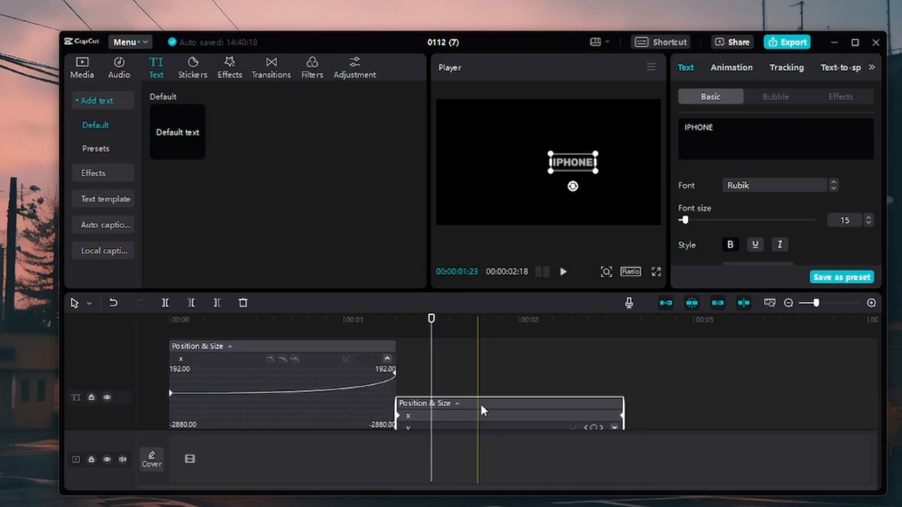
{"action": "scroll", "coordinate": [480, 401], "scroll_direction": "down", "scroll_amount": 2}
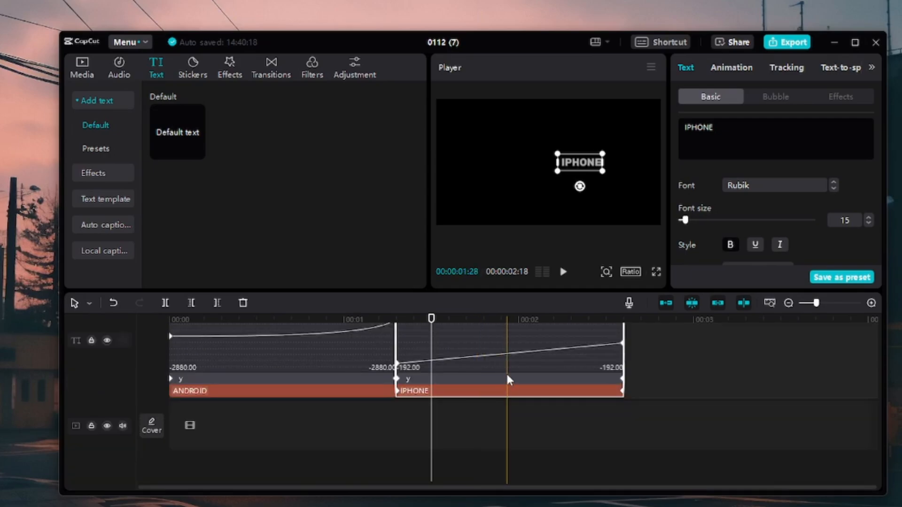
{"action": "scroll", "coordinate": [590, 394], "scroll_direction": "up", "scroll_amount": 2}
- Curve the IPHONE X graph at its end keyframe, extending the handle back to the clip's start for a fast start and slow finish
{"action": "left_click", "coordinate": [621, 387]}
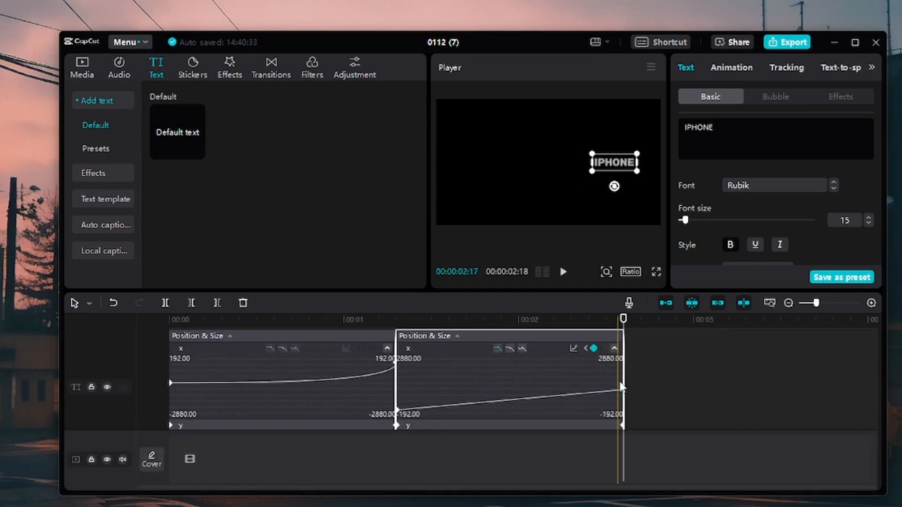
{"action": "left_click", "coordinate": [510, 349]}
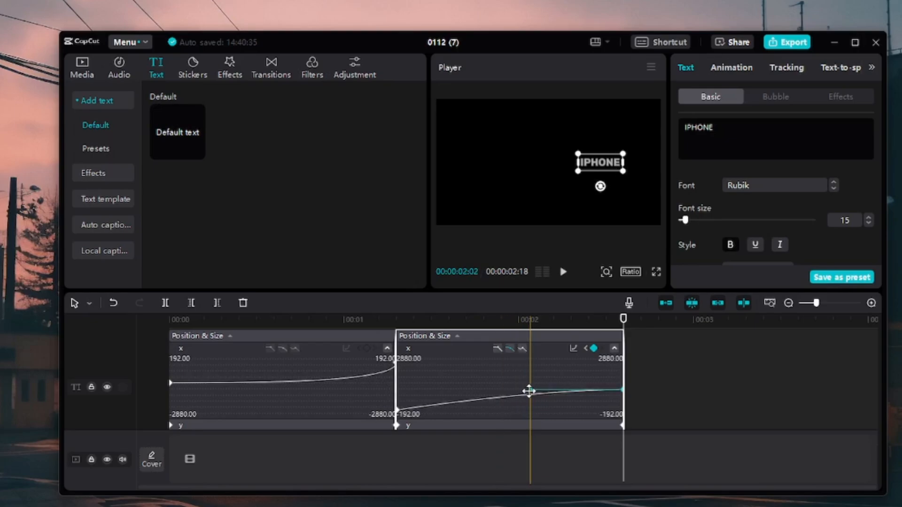
{"action": "left_click_drag", "start_coordinate": [529, 390], "coordinate": [385, 399]}
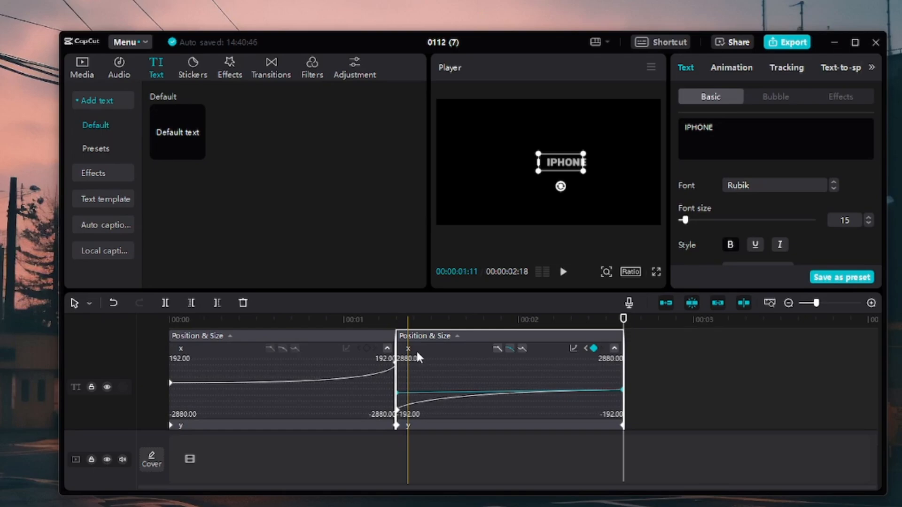
- Play the ANDROID and IPHONE sequence from the beginning to check the smooth transition between the texts
{"action": "scroll", "coordinate": [619, 344], "scroll_direction": "down", "scroll_amount": 3, "text": "ctrl"}
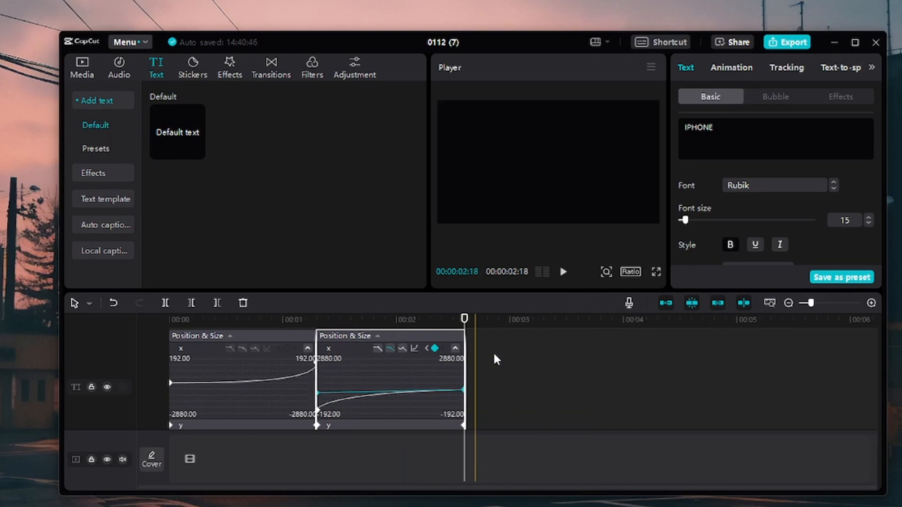
{"action": "left_click", "coordinate": [164, 317]}
{"action": "key", "text": "space"}
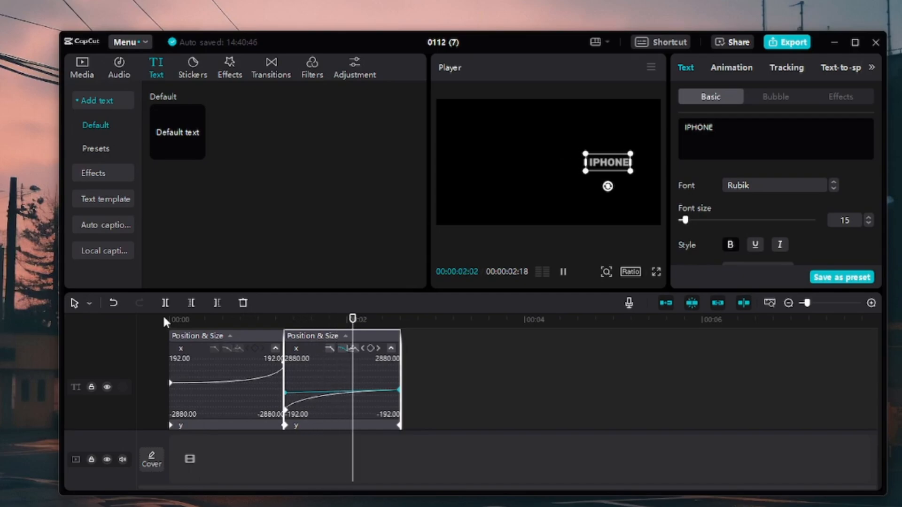
{"action": "left_click", "coordinate": [466, 356]}
{"action": "left_click", "coordinate": [164, 319]}
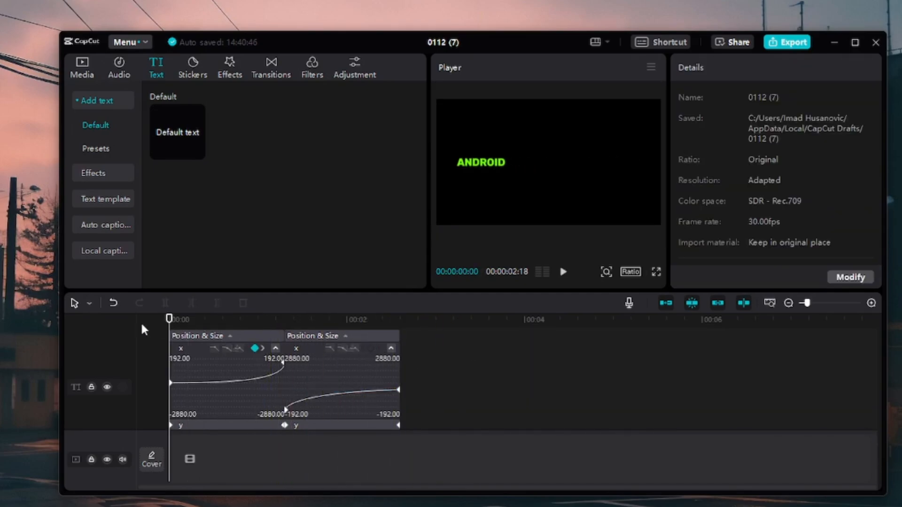
{"action": "key", "text": "space"}
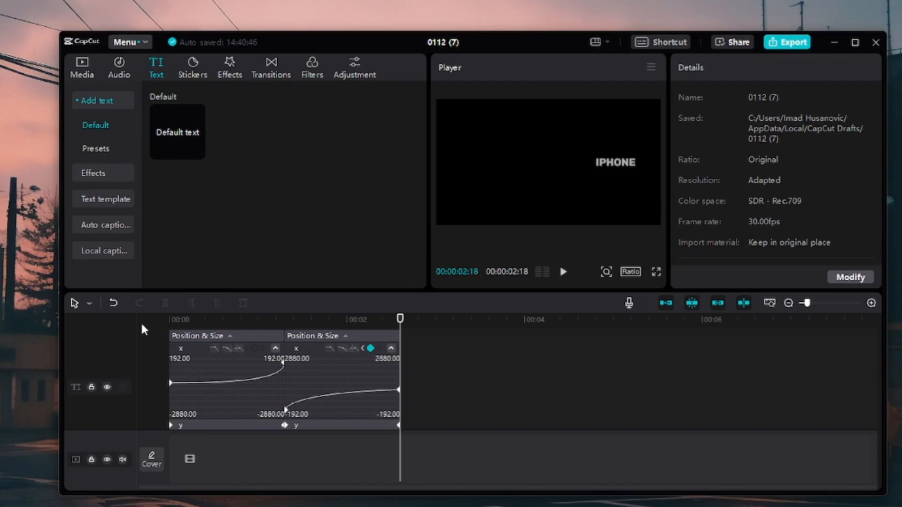
{"action": "key", "text": "space"}
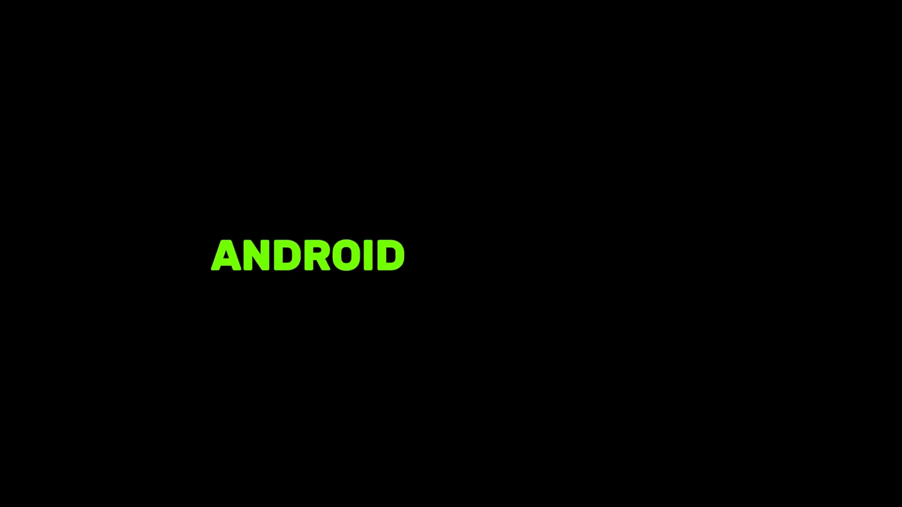